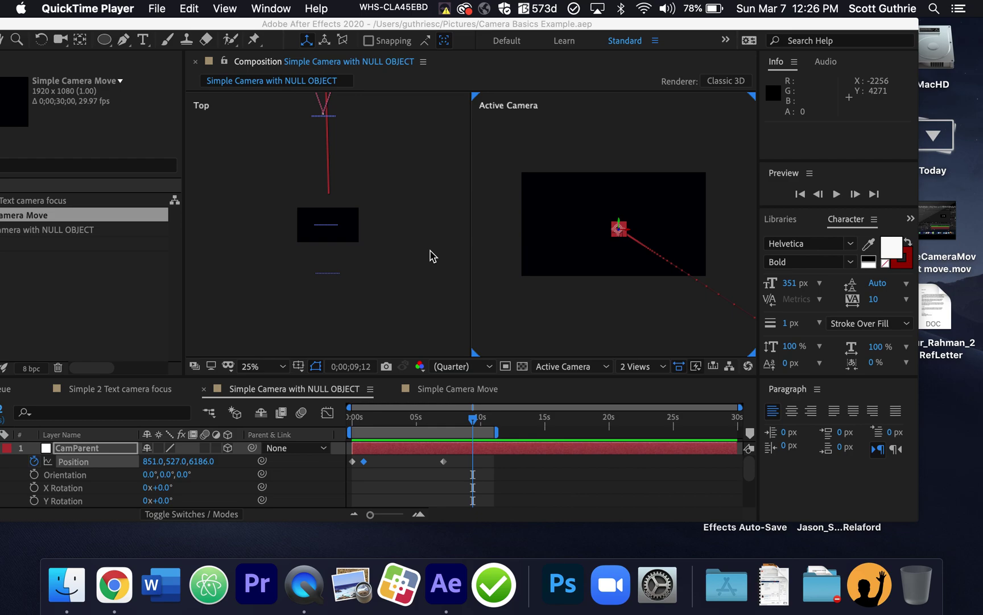
Replay the existing camera move from the first frame, then stop playback
left_click(474, 426)
left_click_drag(419, 419, 316, 420)
key("space")
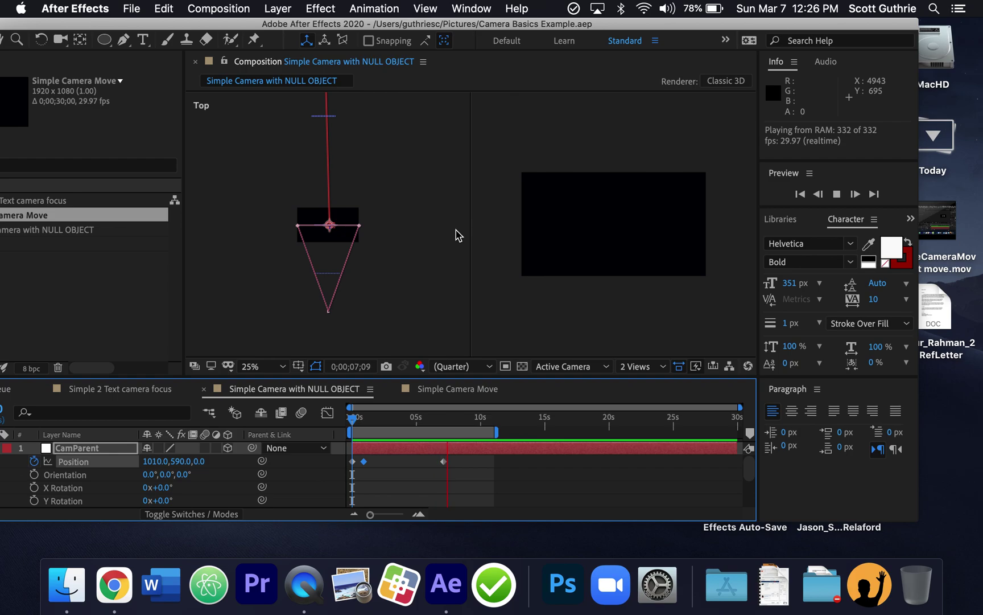
key("space")
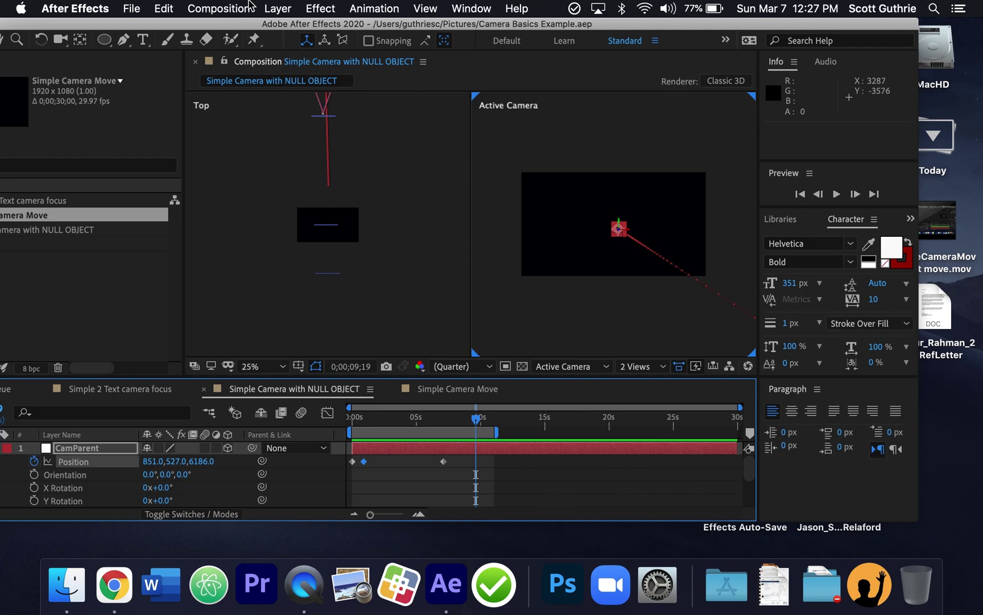
Create the composition Circle_NullObject at HDTV 1080, 29.97 fps, 30 seconds
left_click(222, 14)
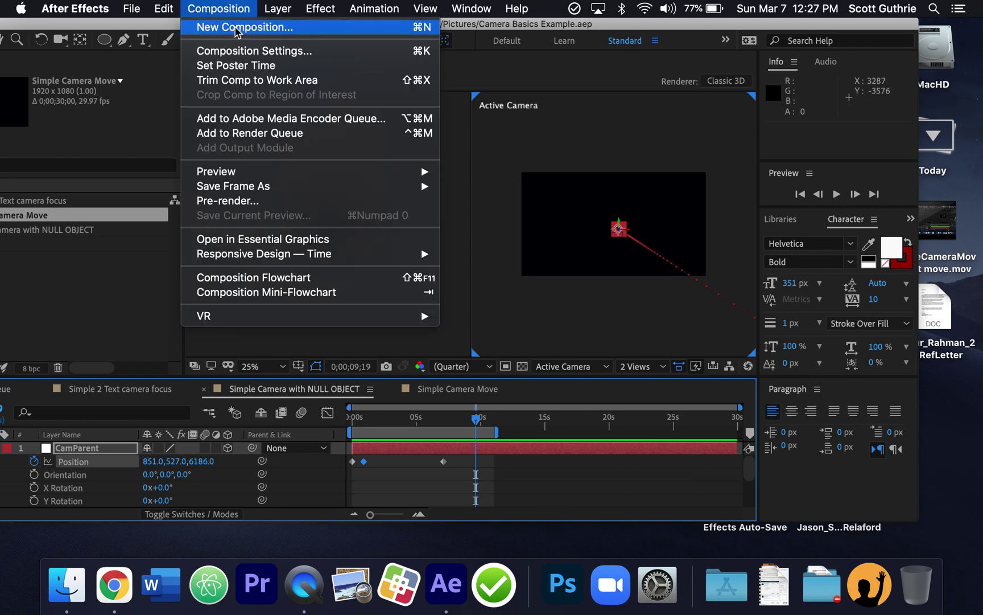
left_click(235, 29)
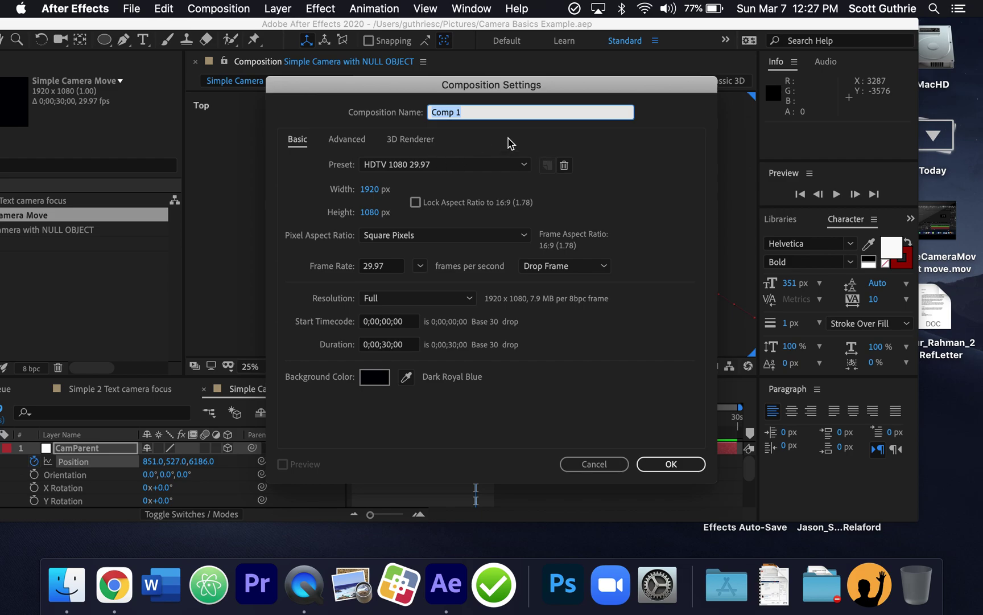
type("Circle_NullObject")
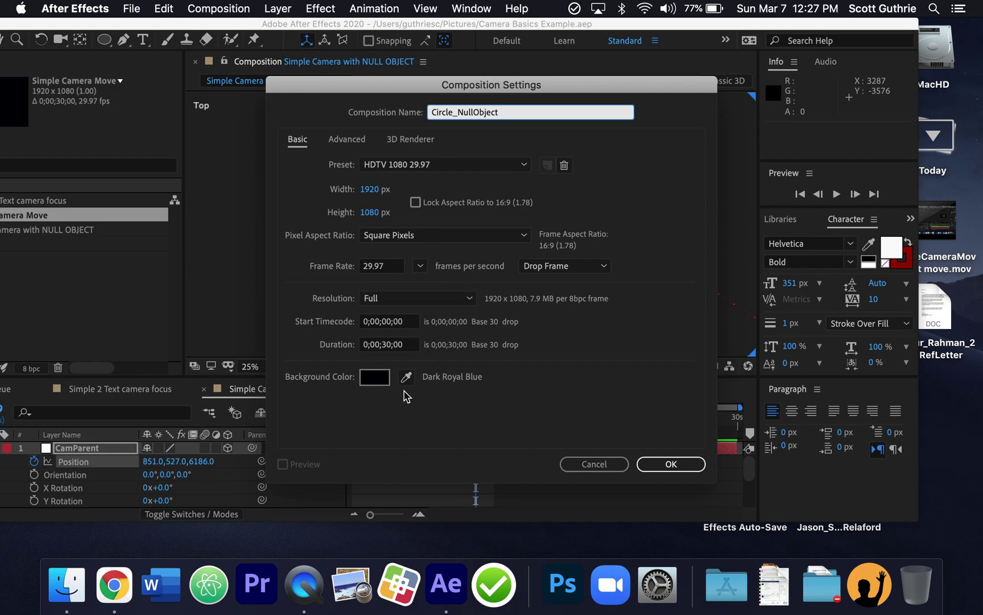
left_click(693, 466)
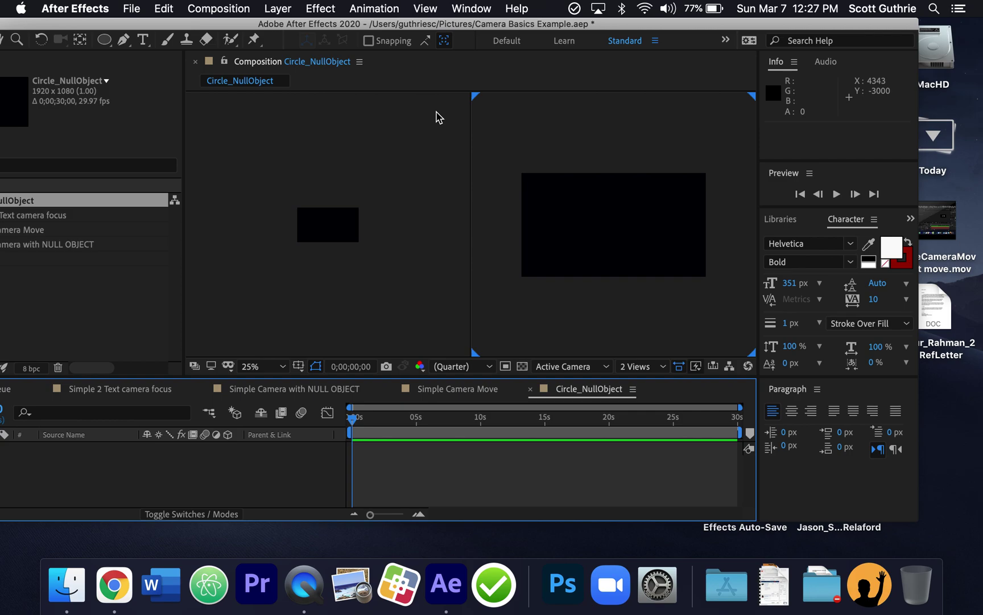
Select the Ellipse Tool from the shape tools
left_click_drag(368, 20, 380, 21)
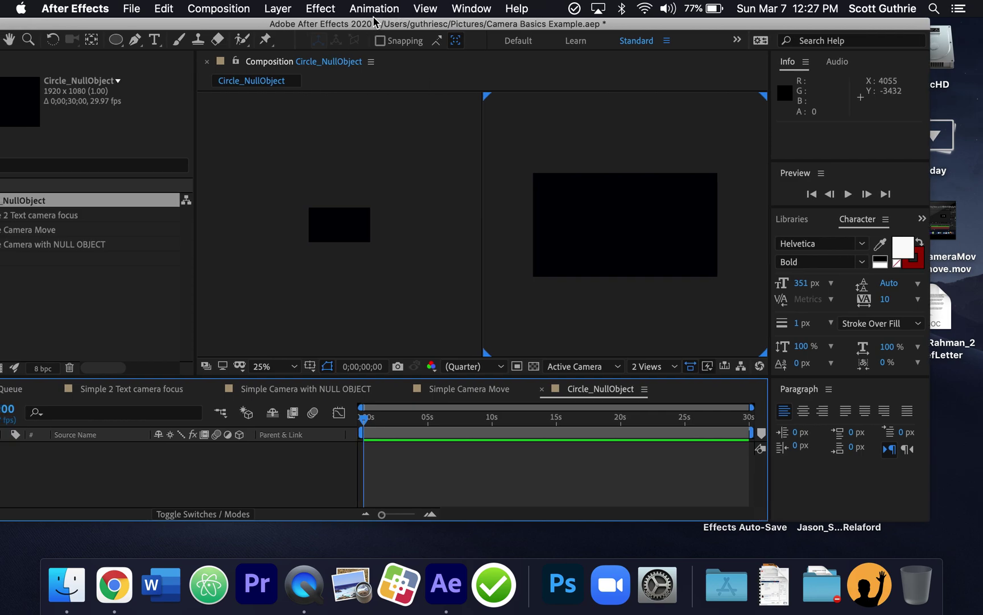
left_click(120, 48)
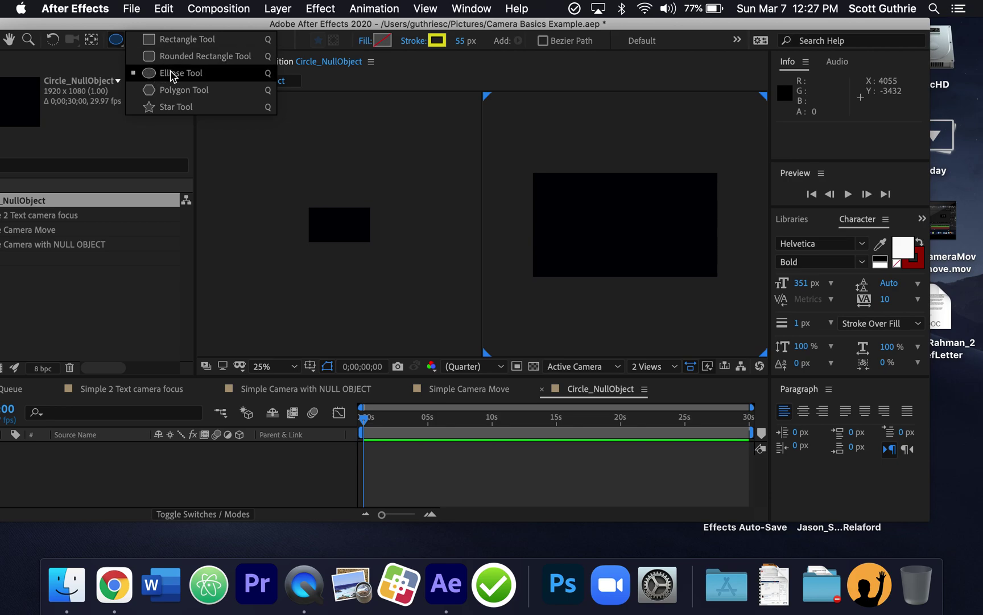
left_click(170, 73)
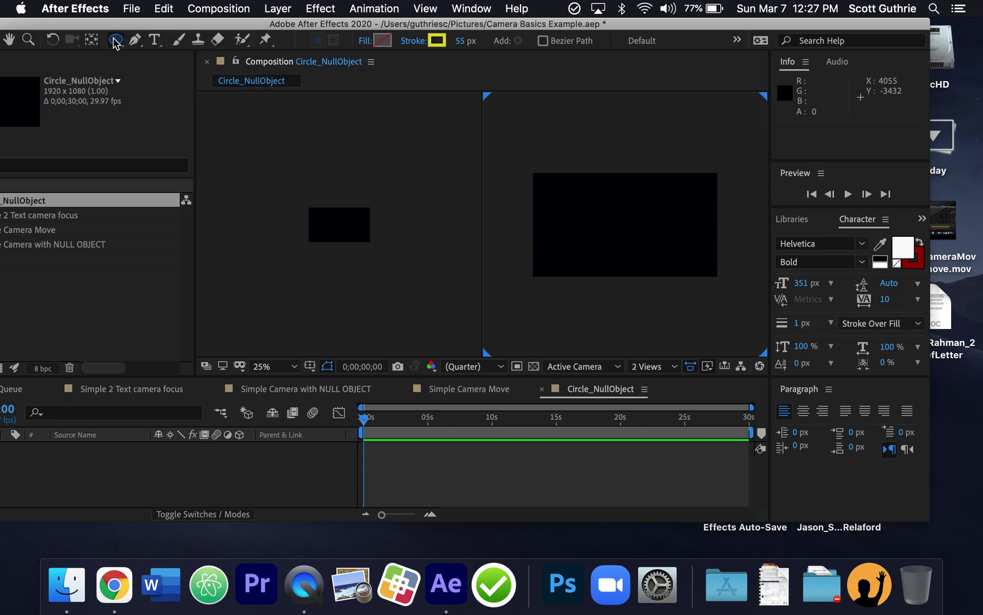
Set new shapes to no fill and a solid-colour yellow stroke
left_click(367, 45)
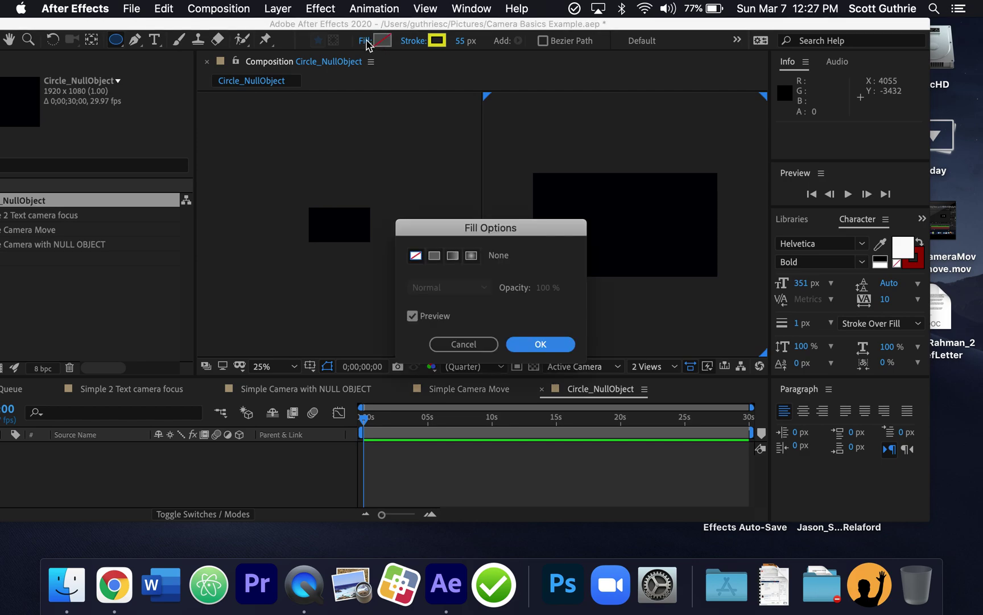
left_click(417, 257)
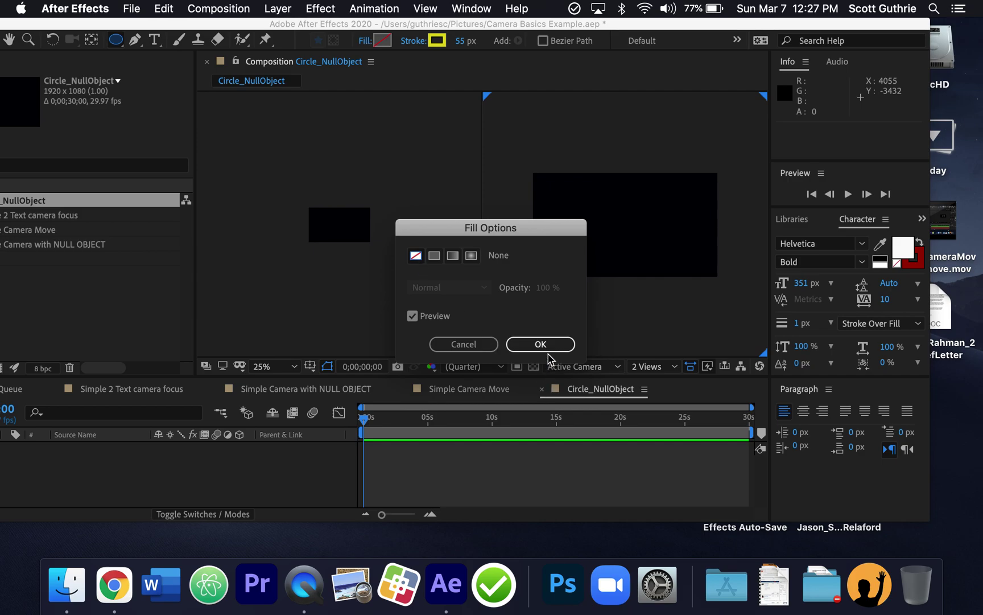
left_click(544, 344)
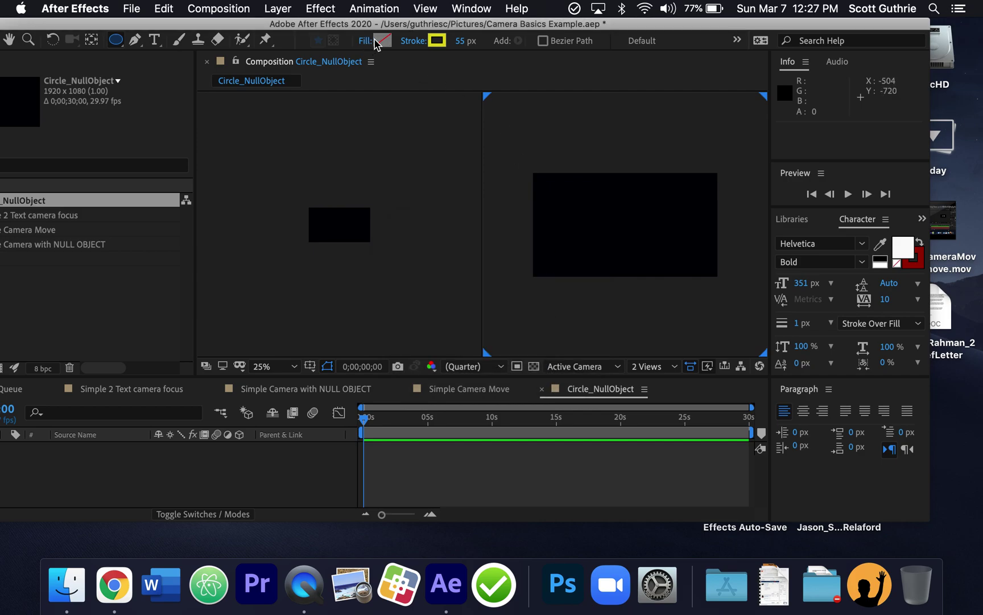
left_click(437, 41)
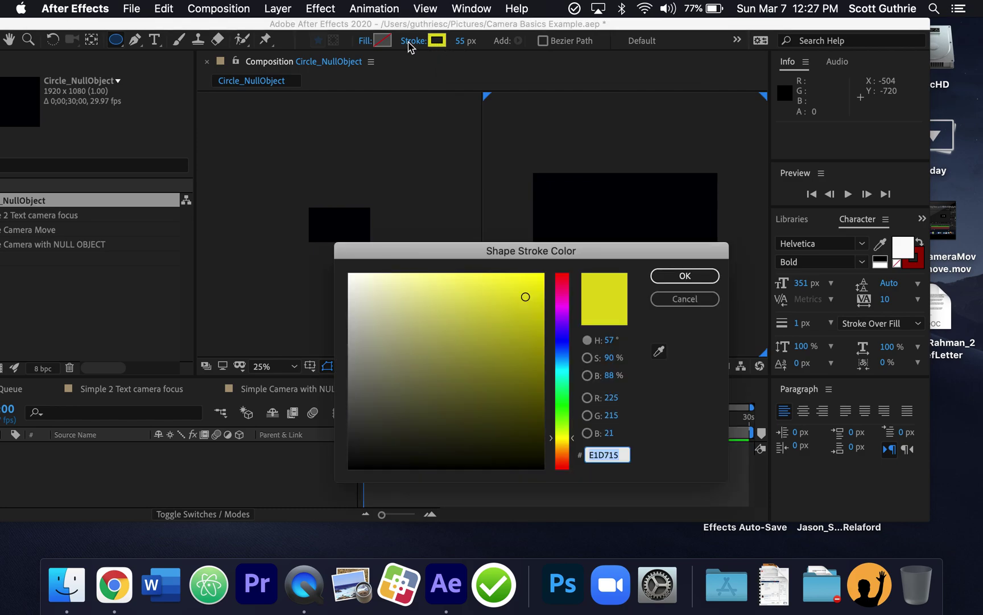
left_click(678, 300)
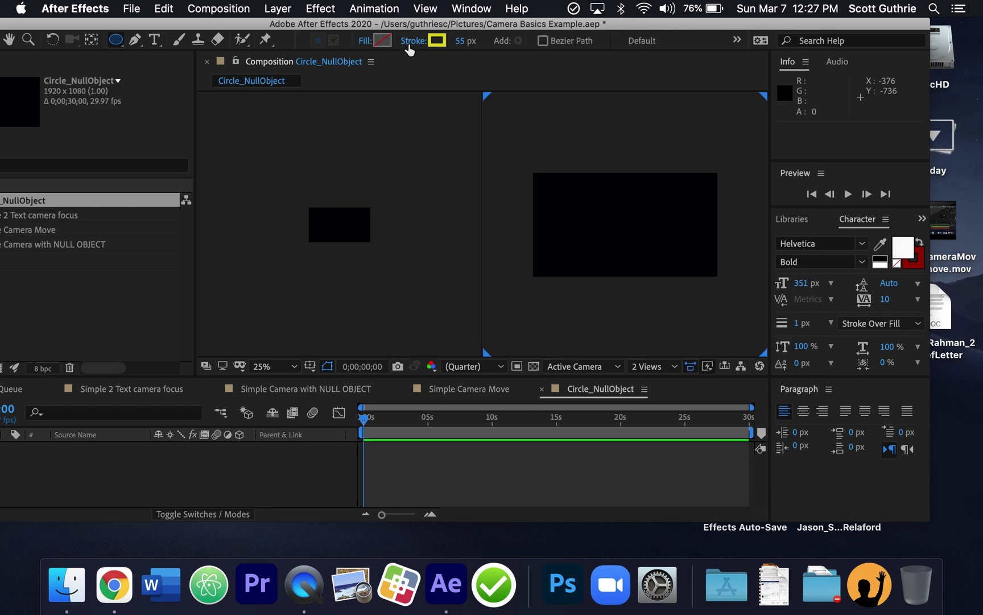
left_click(411, 41)
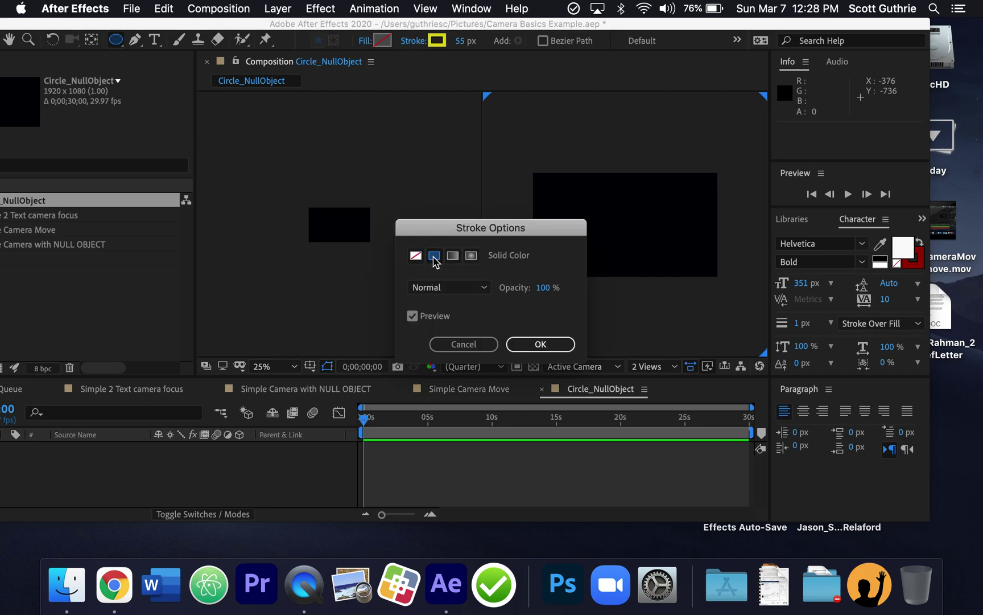
left_click(551, 343)
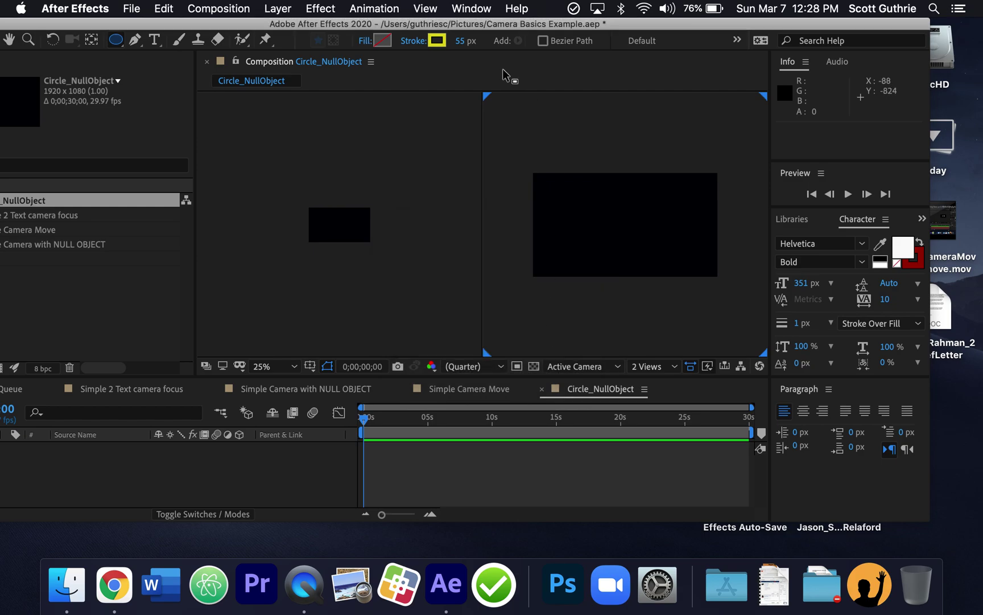
Raise the stroke width to 75 px and draw a yellow ring in the comp centre
left_click_drag(461, 42, 481, 45)
left_click_drag(583, 181, 668, 246)
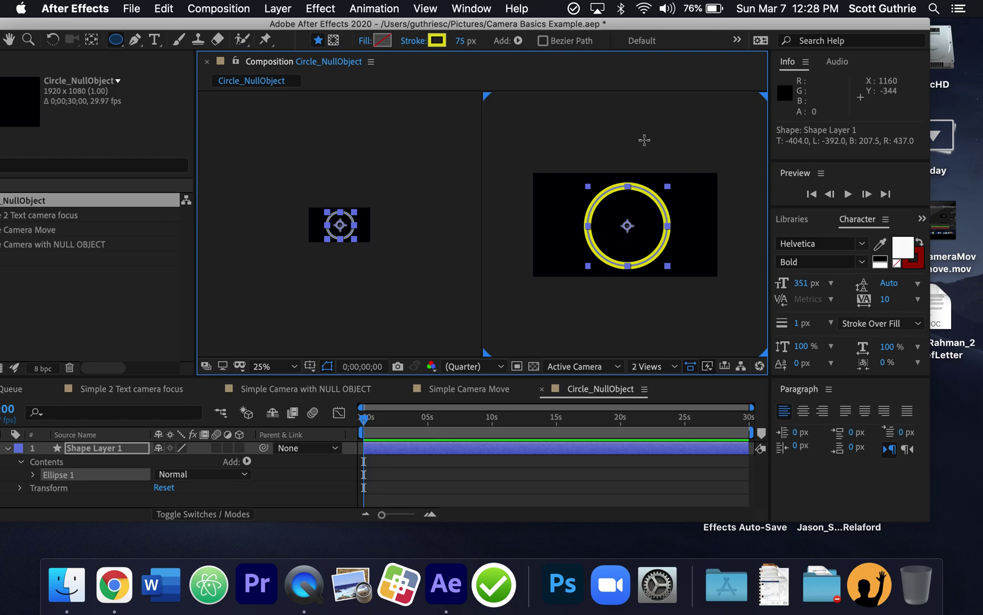
left_click(7, 448)
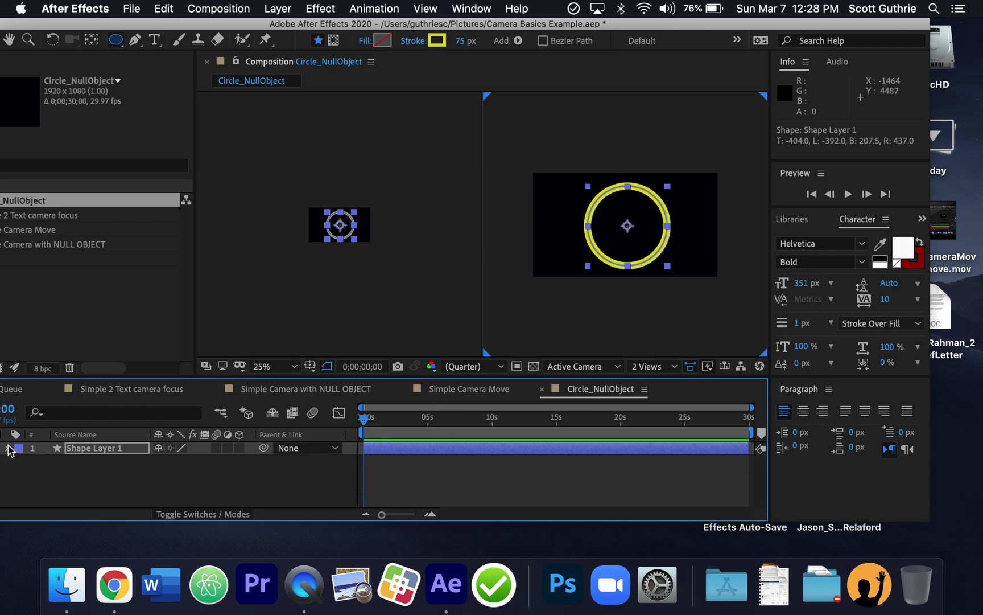
left_click_drag(382, 24, 456, 24)
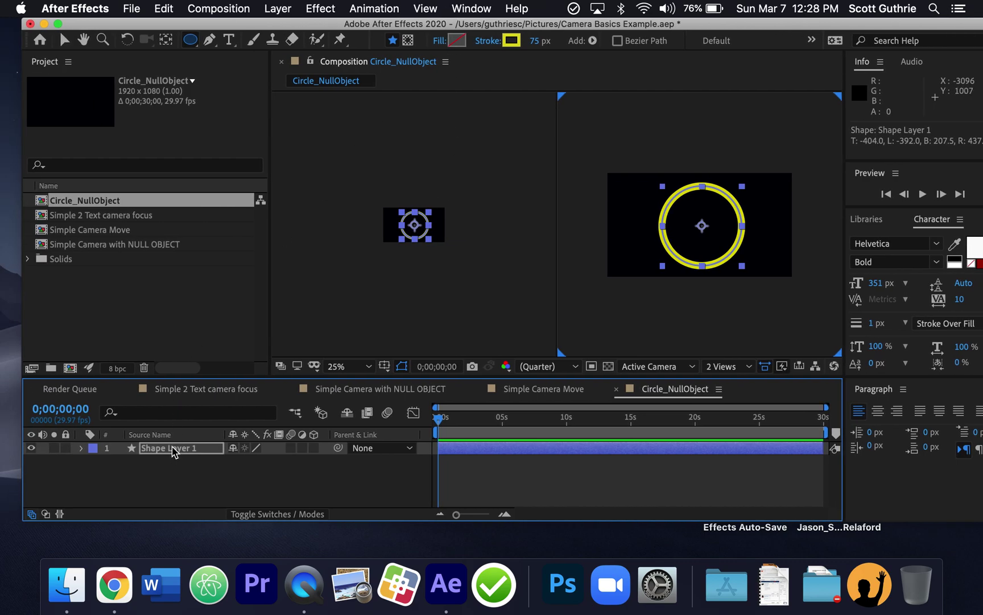
Rename Shape Layer 1 to 'yellow'
left_click(173, 450)
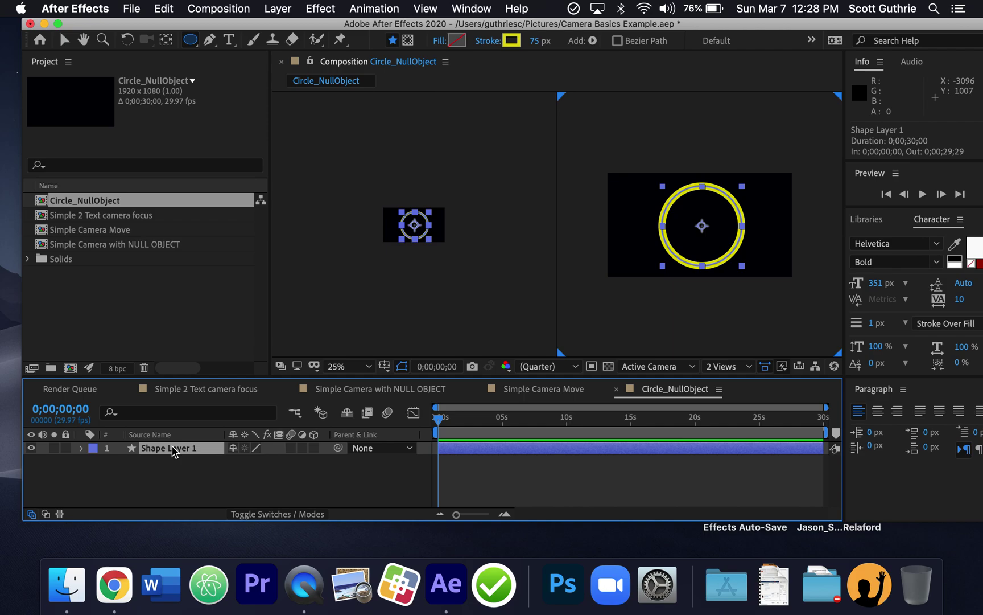
key("Return")
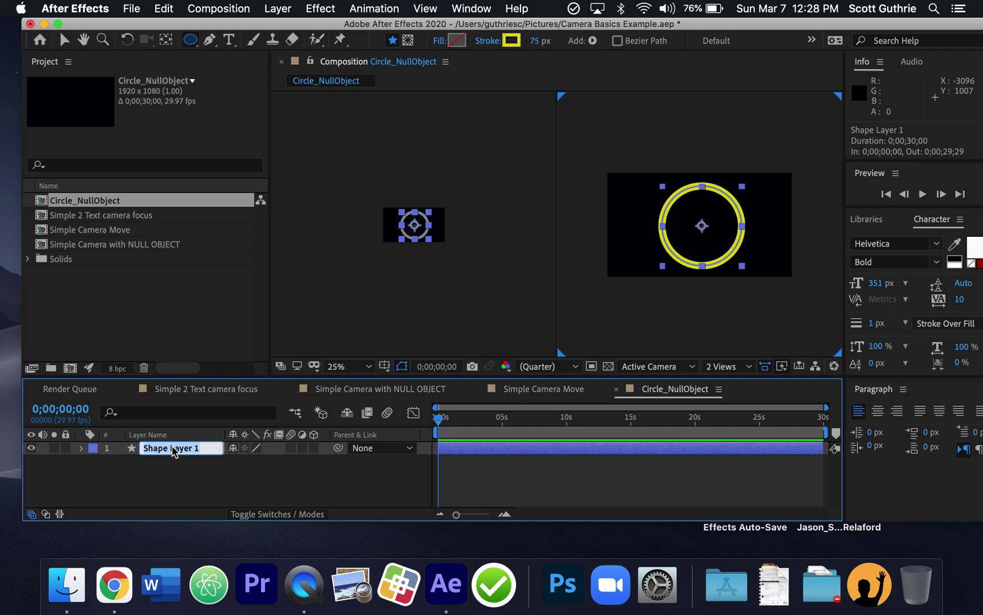
type("yellow")
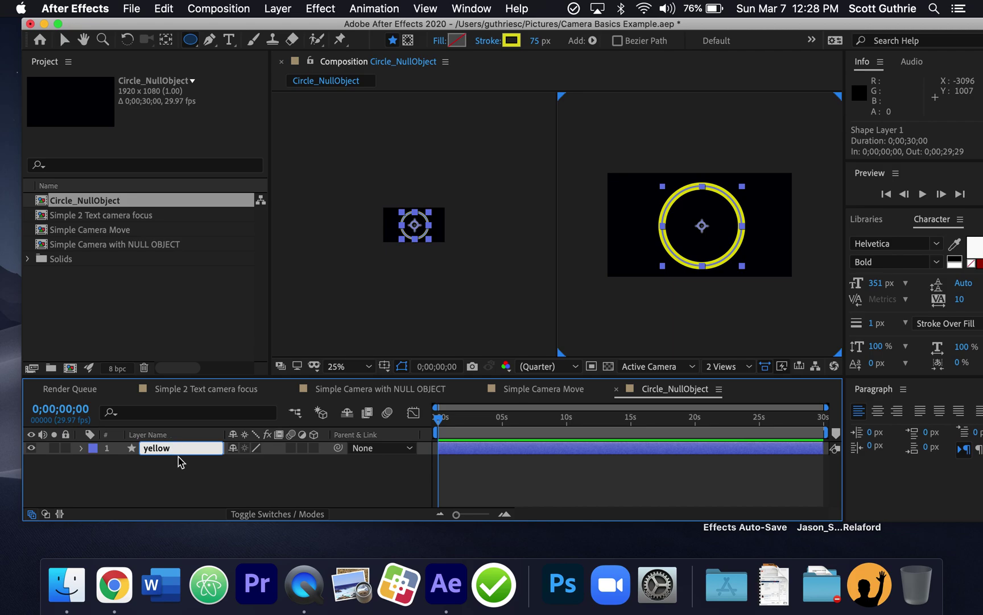
left_click(180, 461)
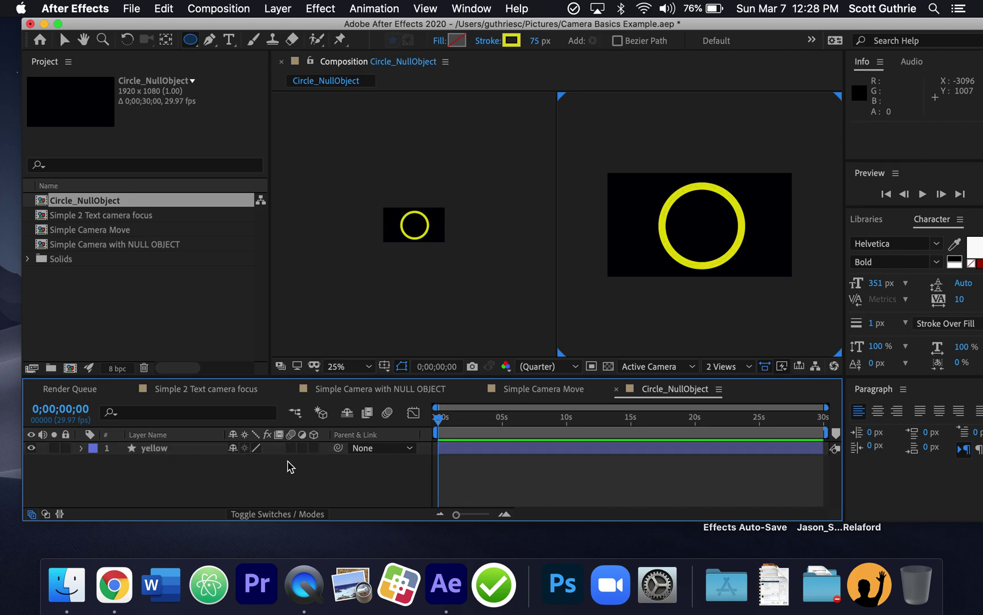
Turn on the 3D Layer switch for the yellow layer and return to the Selection tool
left_click(314, 447)
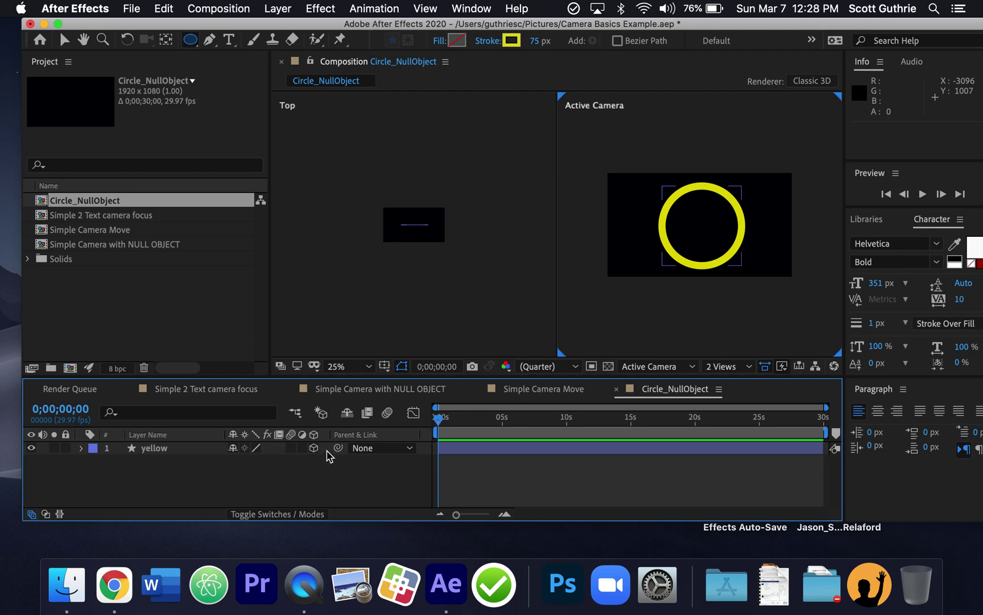
left_click(308, 515)
left_click(308, 515)
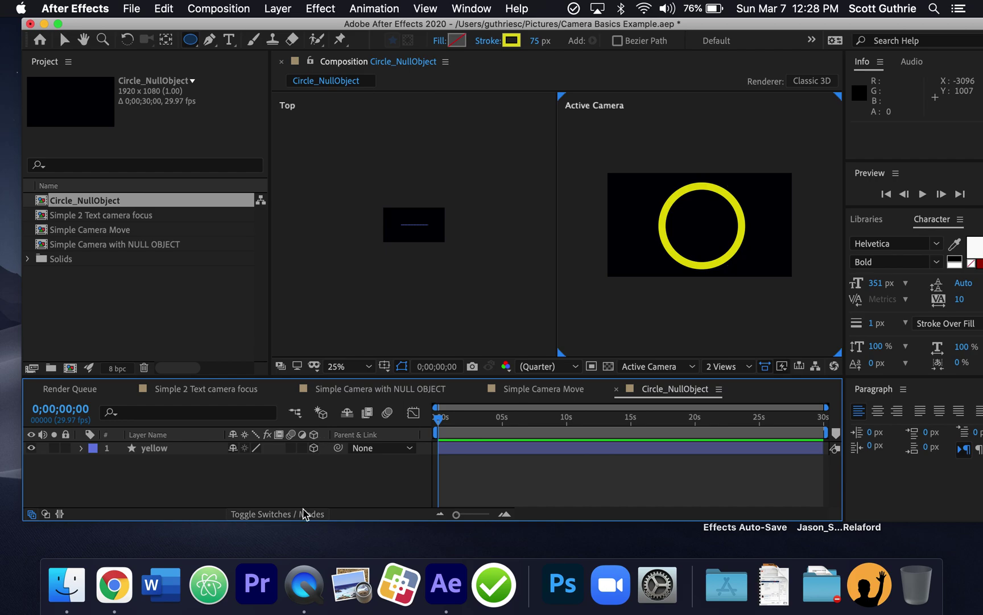
left_click(304, 514)
left_click(304, 514)
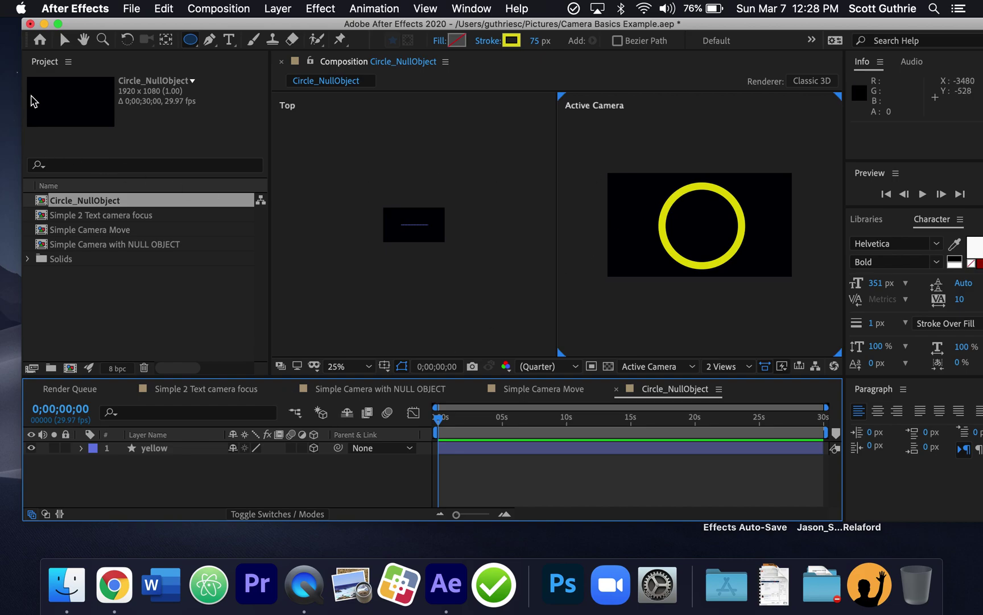
left_click(64, 40)
left_click(693, 196)
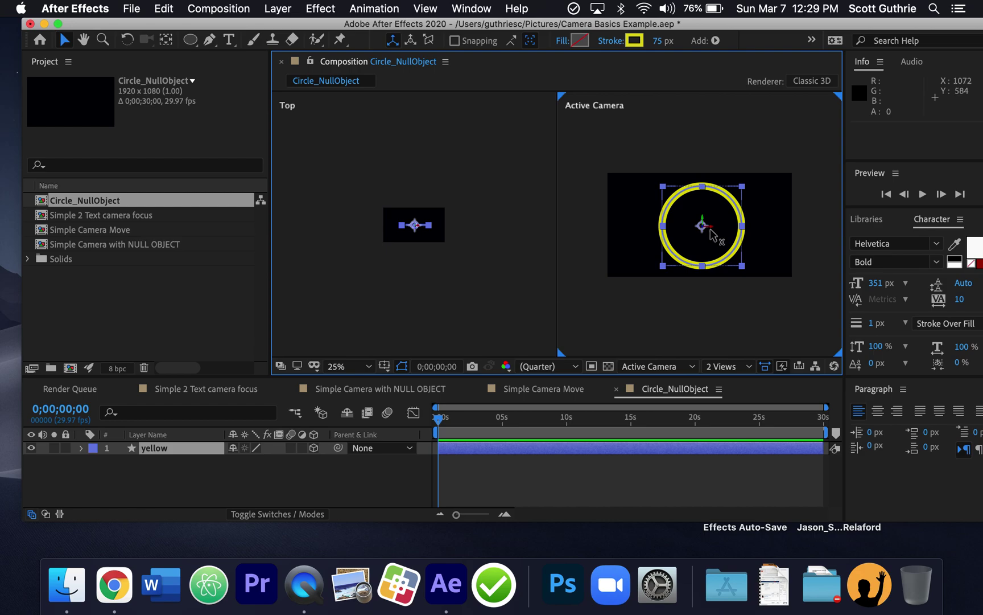
left_click(278, 8)
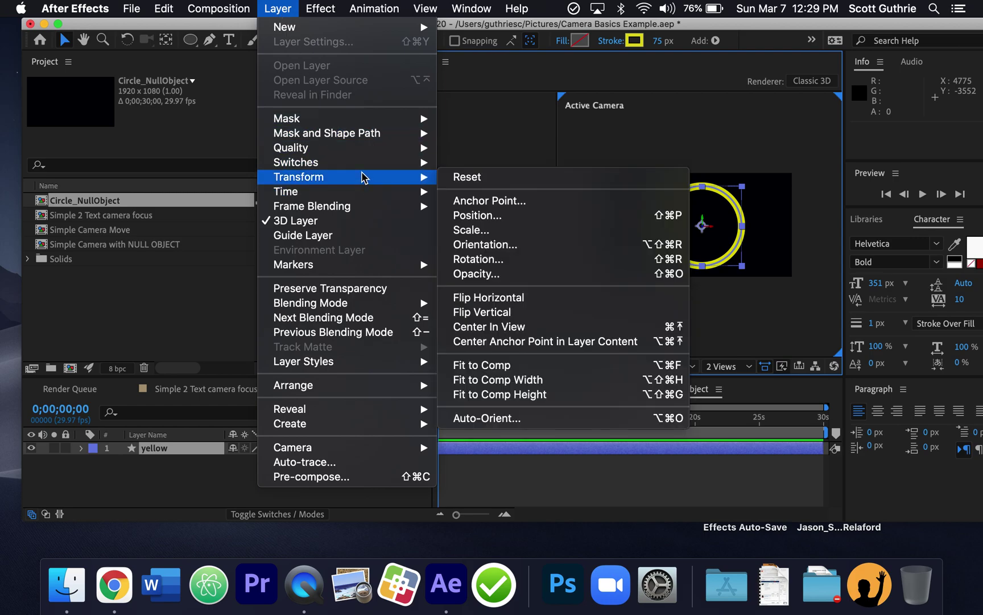
mouse_move(364, 176)
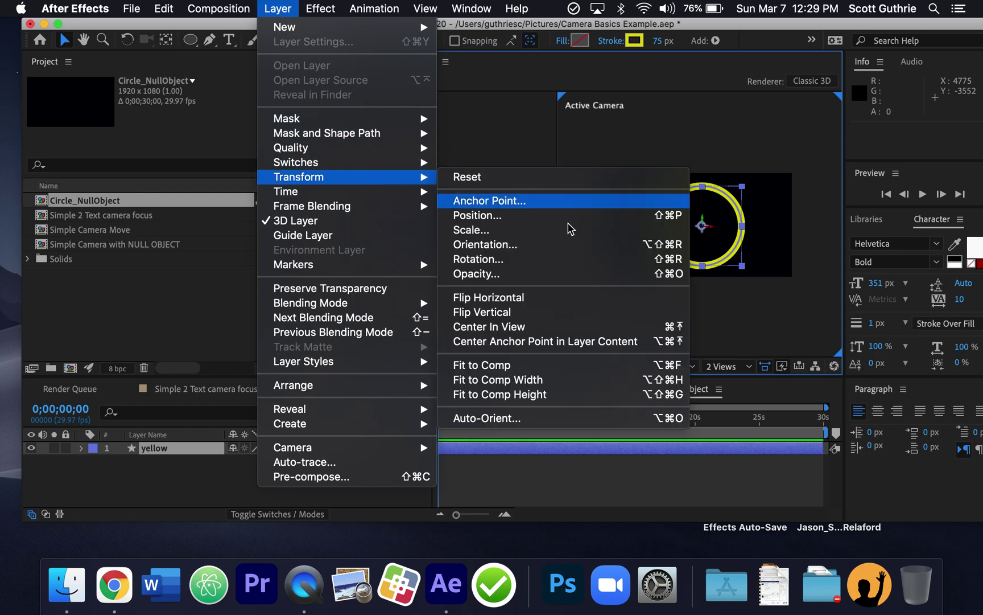
left_click(647, 348)
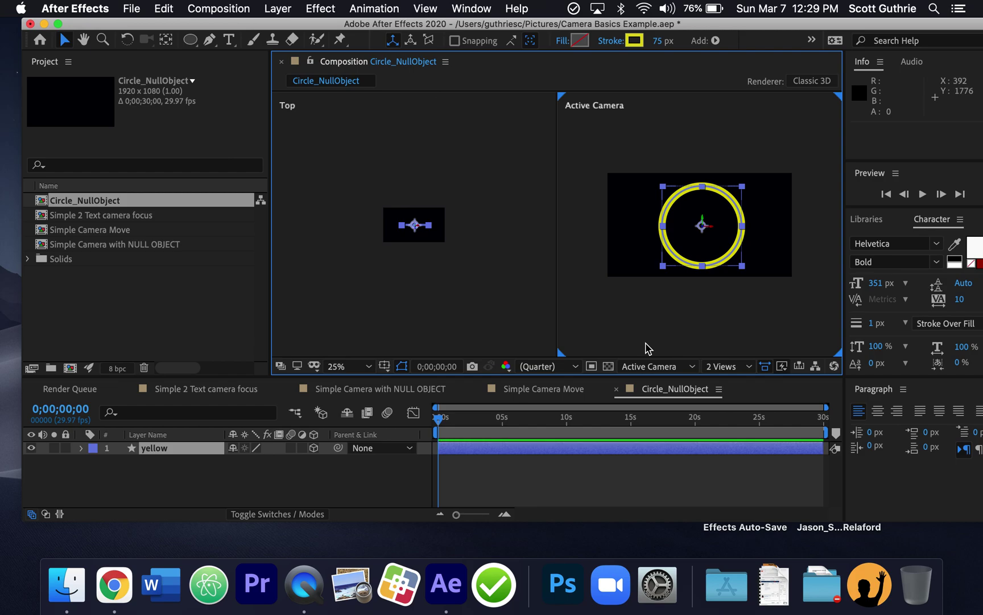
left_click(479, 453)
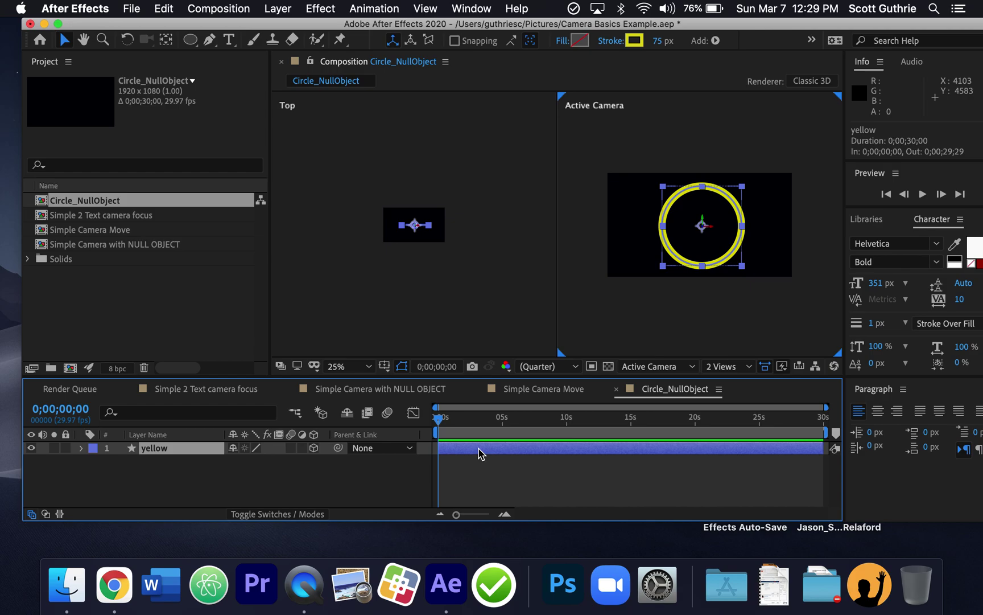
Duplicate the yellow ring twice and change yellow 2's stroke colour to magenta
key("super+d")
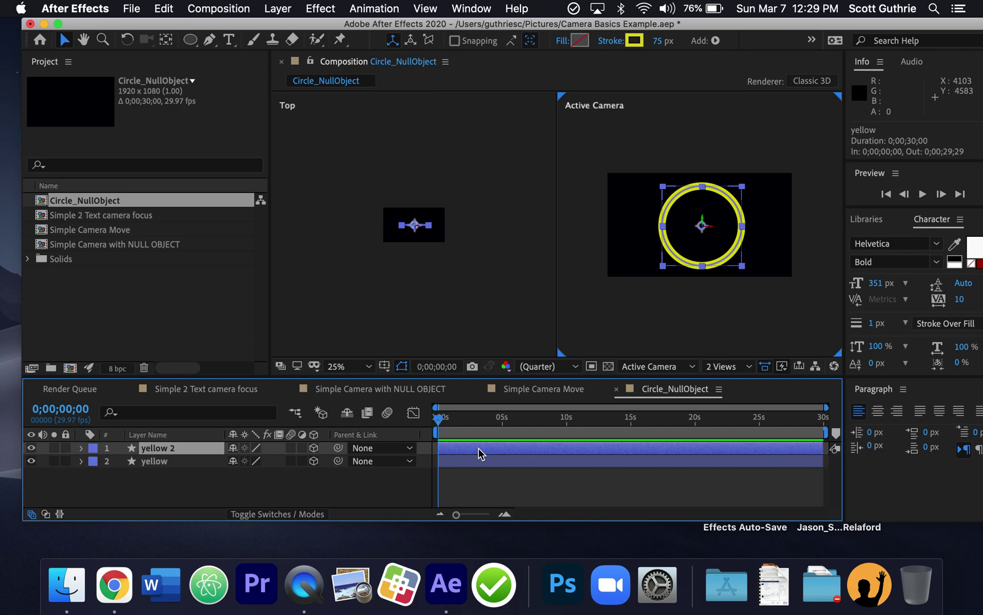
key("super+d")
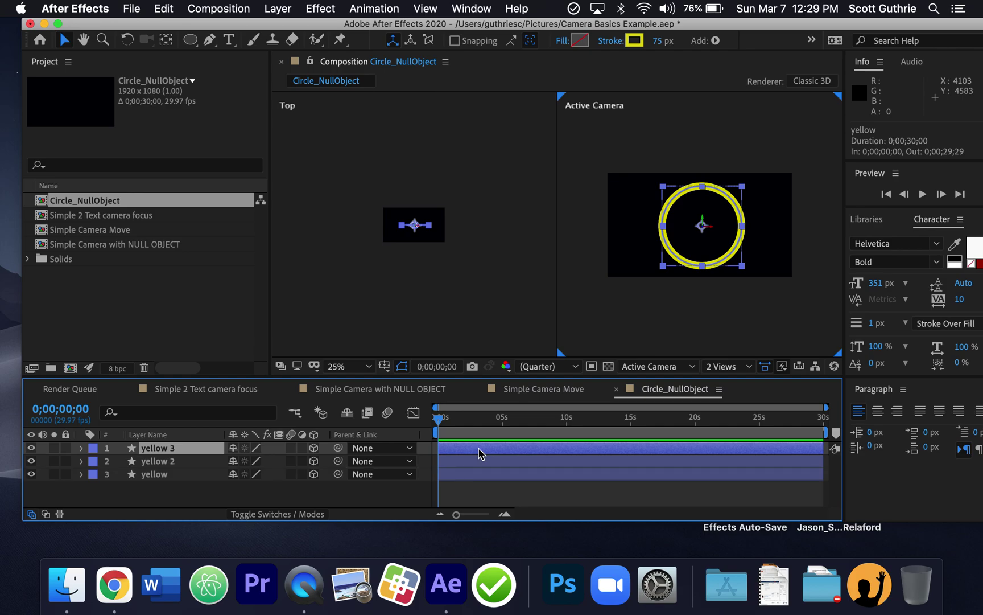
left_click(178, 461)
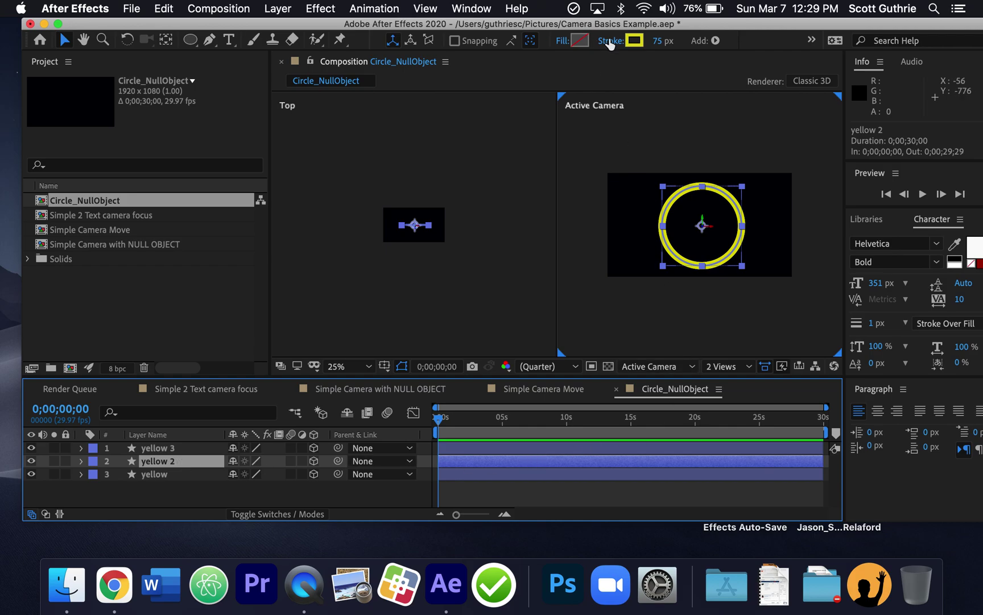
left_click(634, 41)
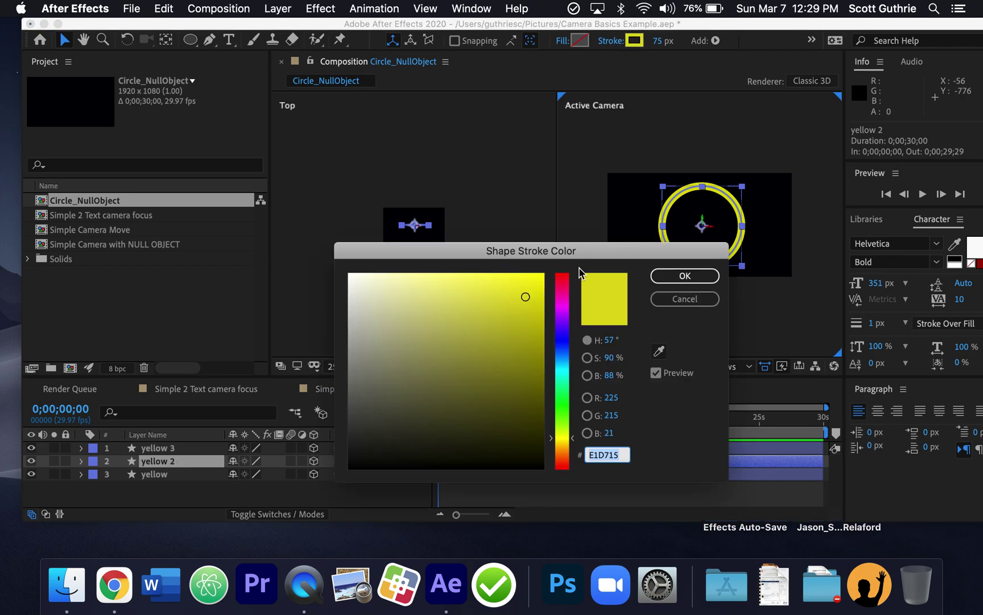
left_click(565, 296)
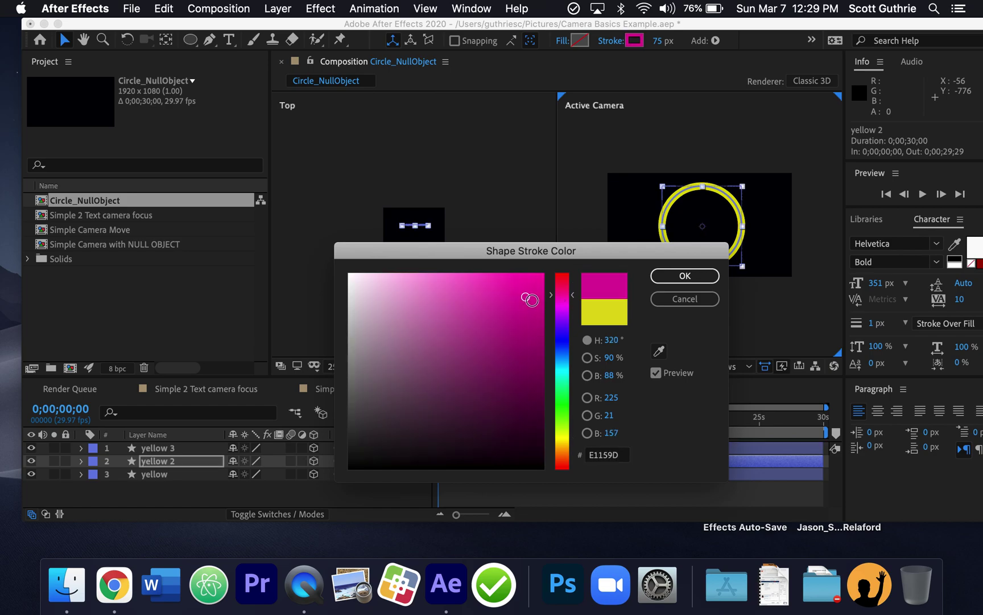
left_click(685, 276)
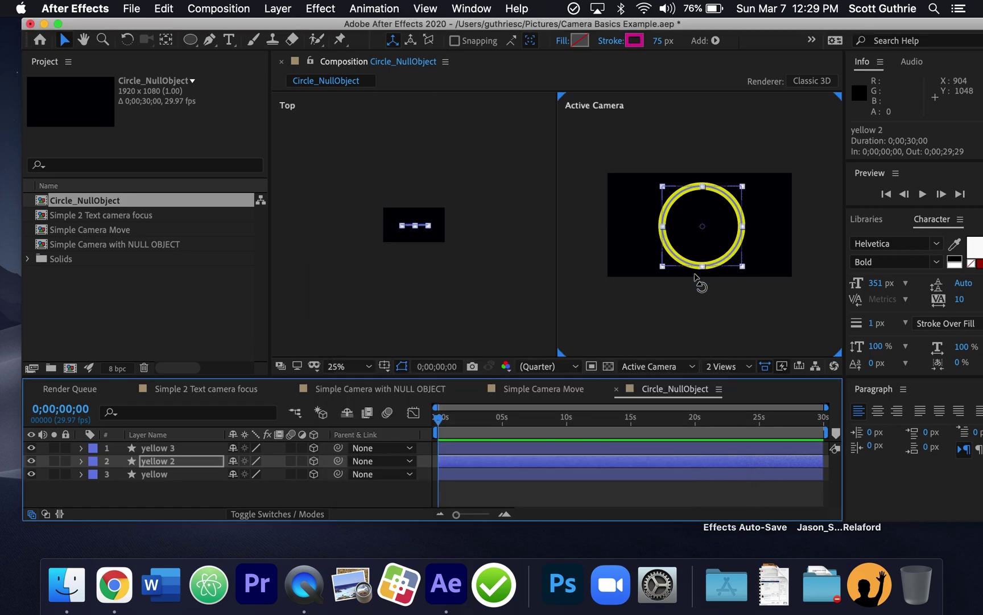
Shift the magenta ring left and start renaming yellow 2 to pink
left_click(507, 462)
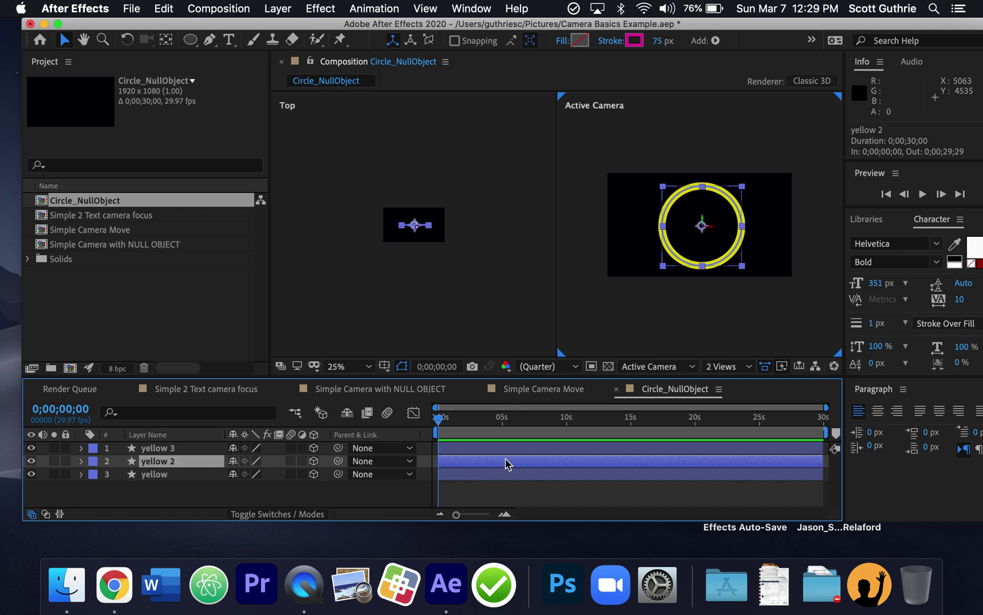
left_click(635, 39)
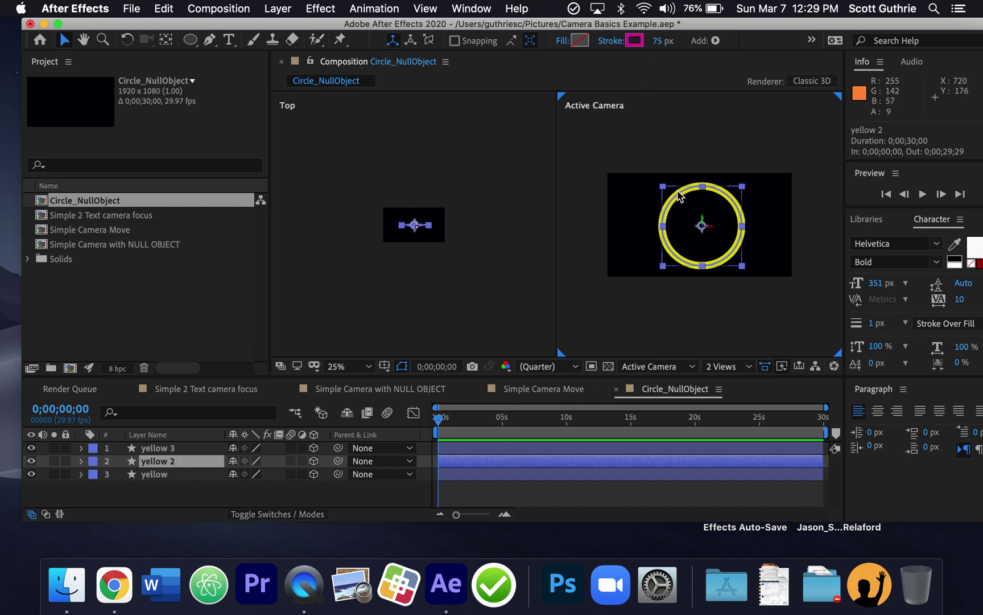
left_click_drag(660, 197, 607, 197)
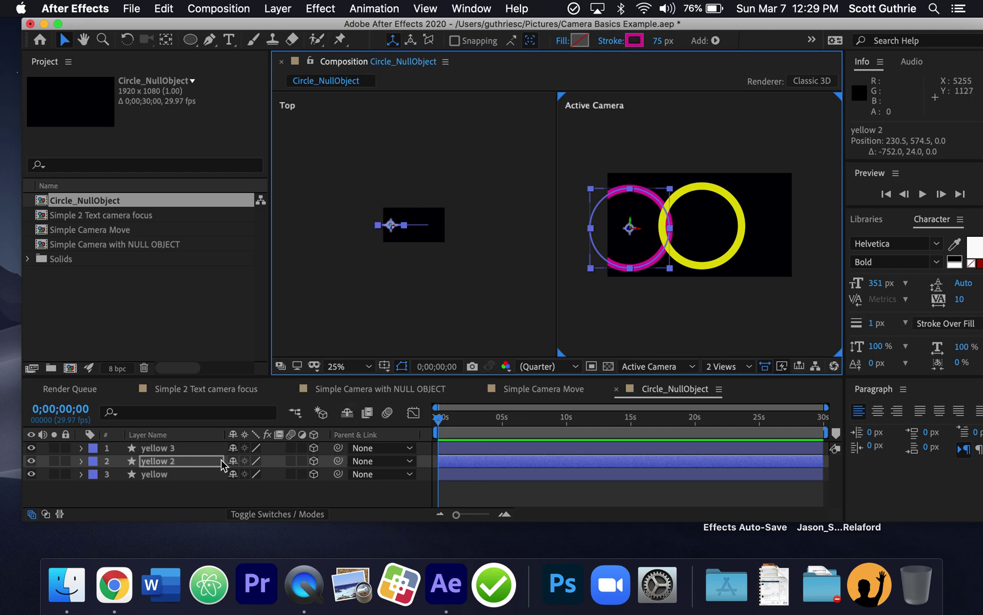
left_click(199, 461)
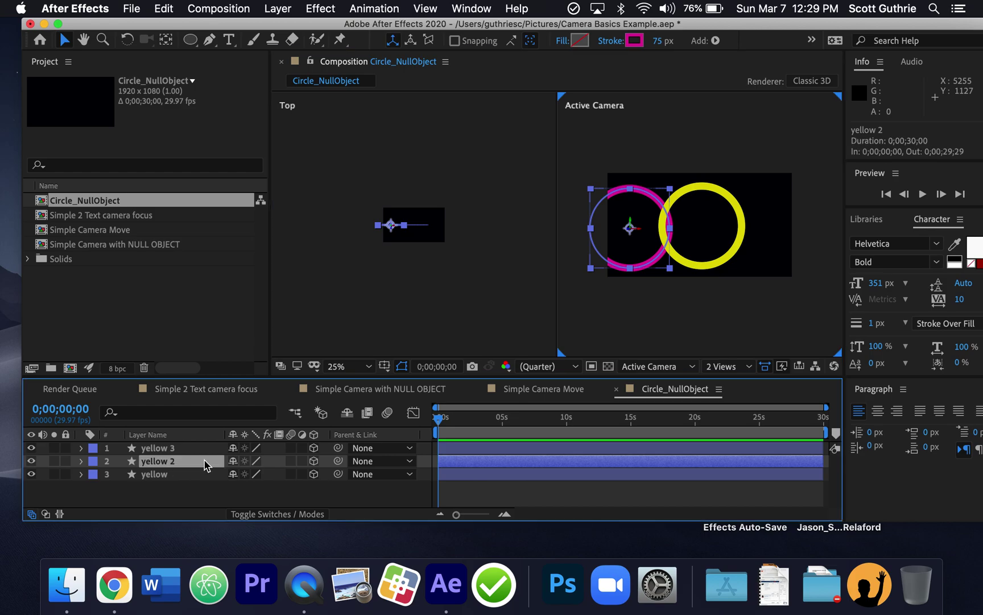
key("Return")
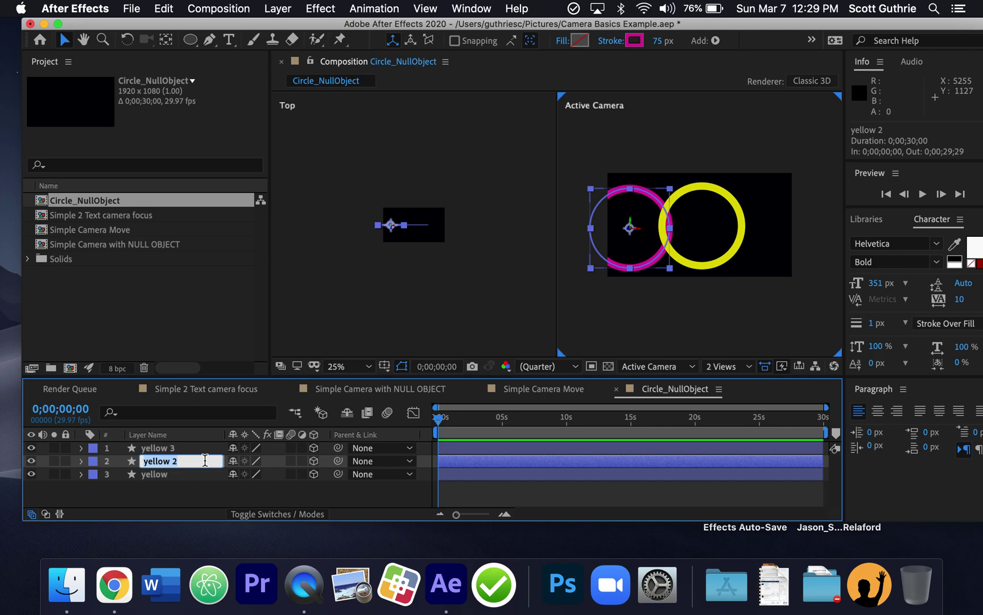
key("BackSpace")
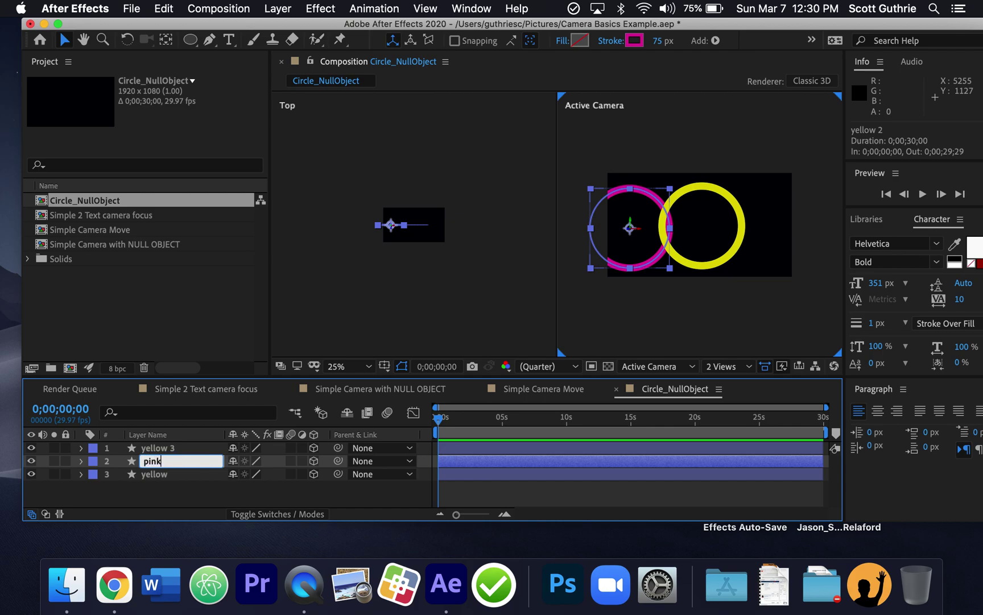
Commit the name pink, move the third ring right and give it a green (22C810) stroke
left_click(178, 447)
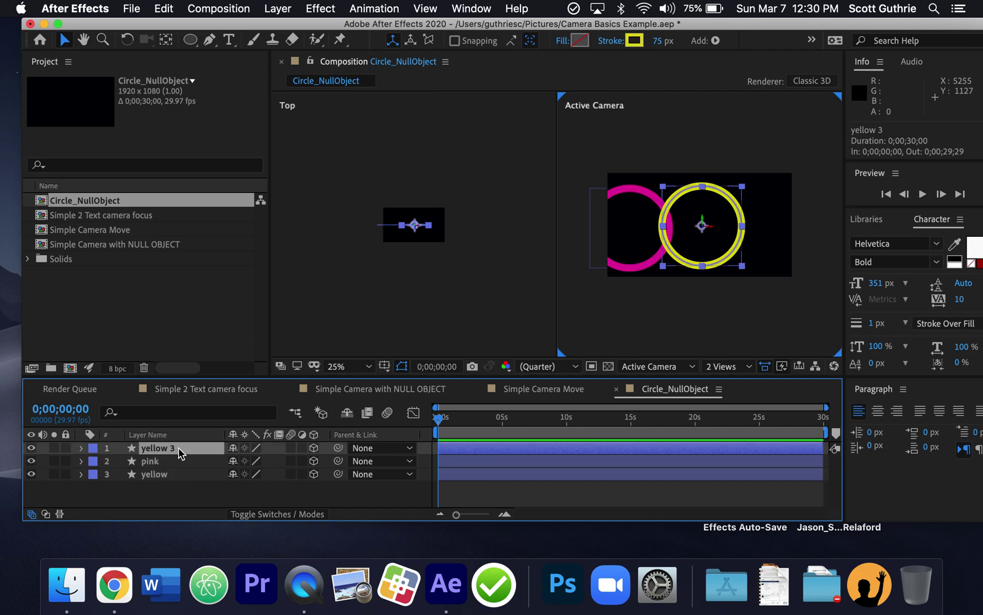
left_click_drag(742, 192, 805, 191)
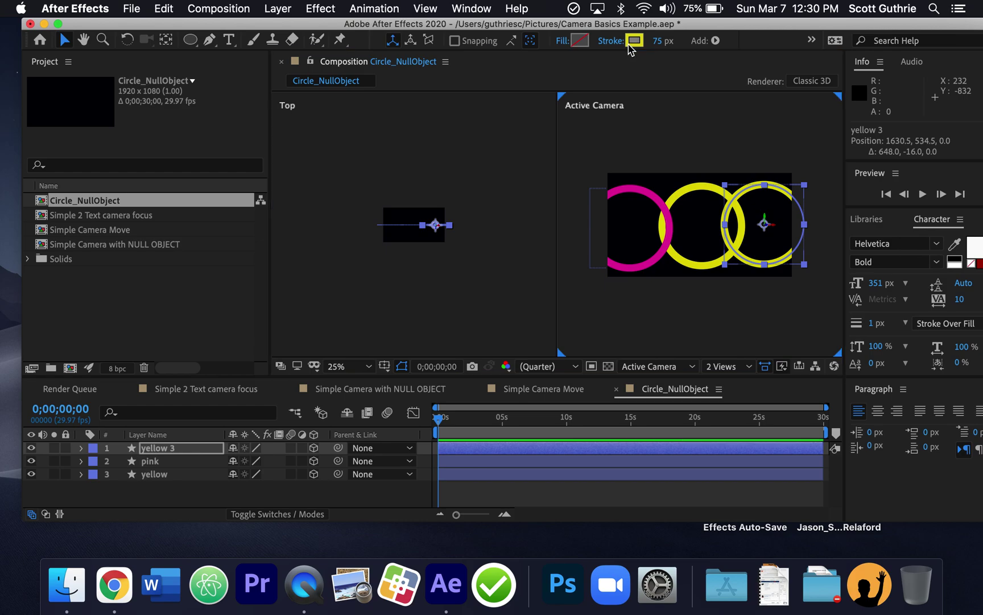
left_click(630, 43)
left_click_drag(556, 401, 560, 406)
left_click(529, 301)
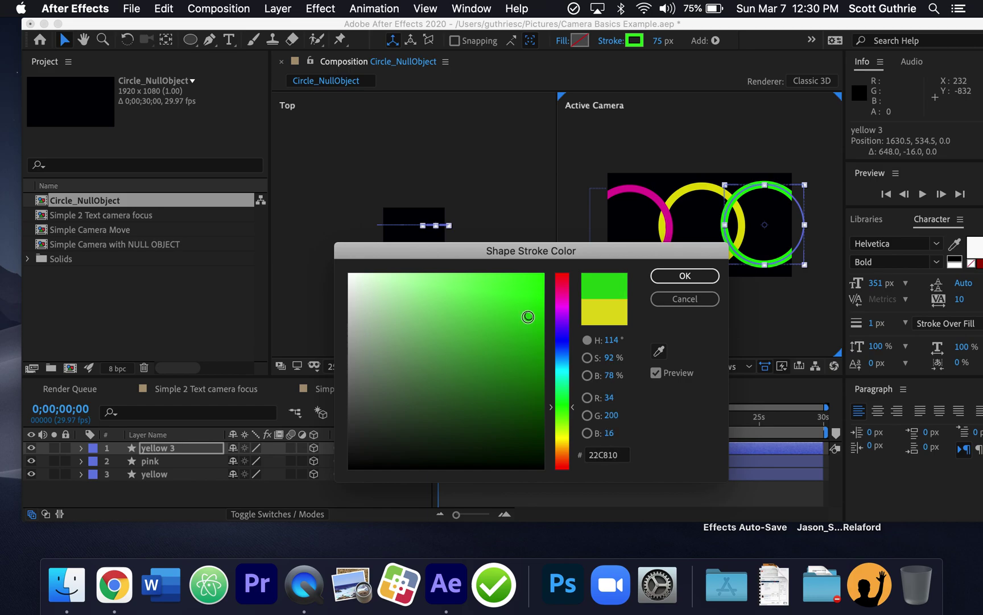
left_click(686, 275)
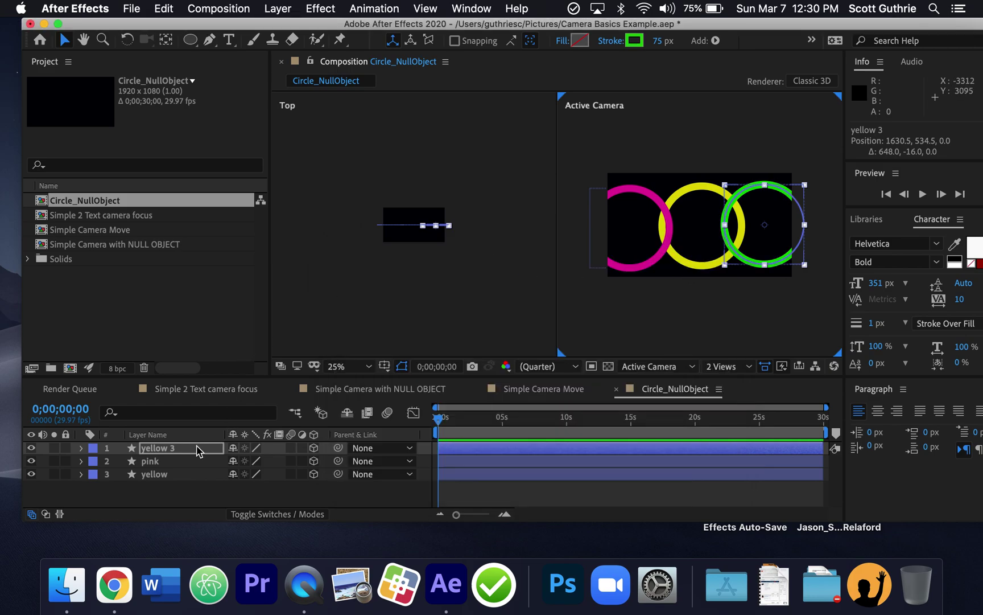
Rename the yellow 3 layer to 'green'
left_click(166, 448)
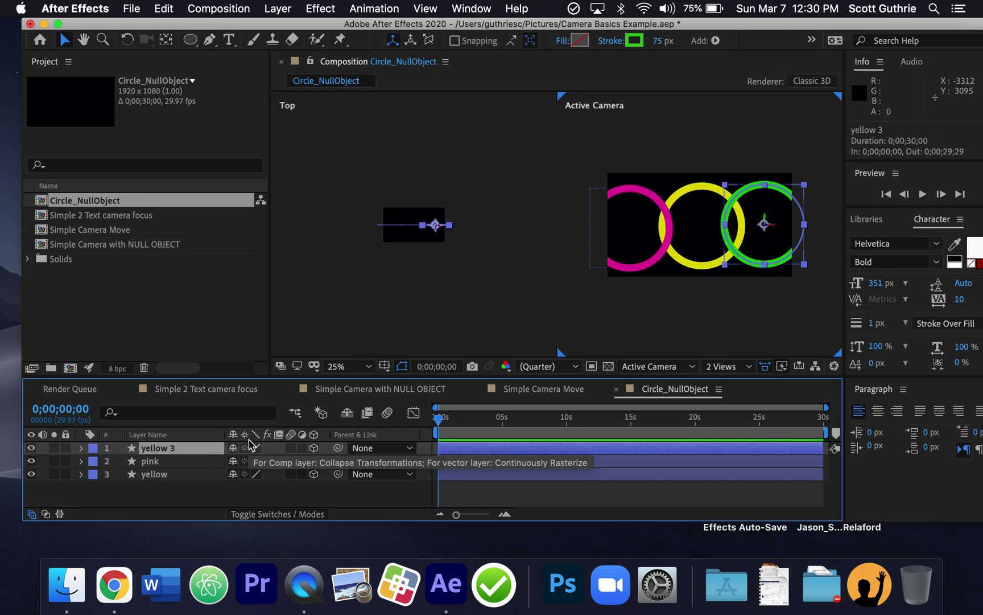
key("Return")
type("gre")
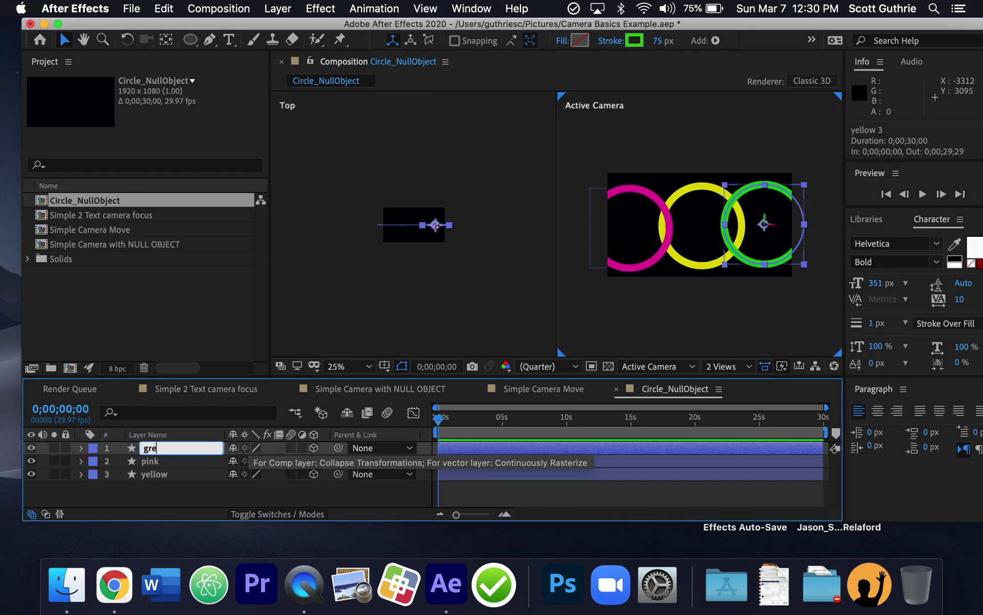
type("en")
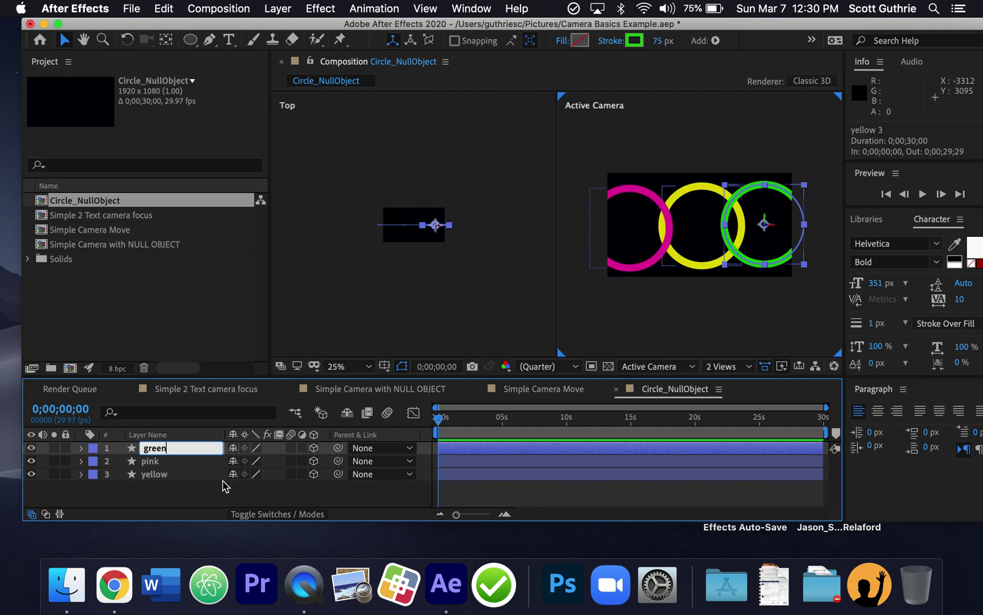
left_click(207, 494)
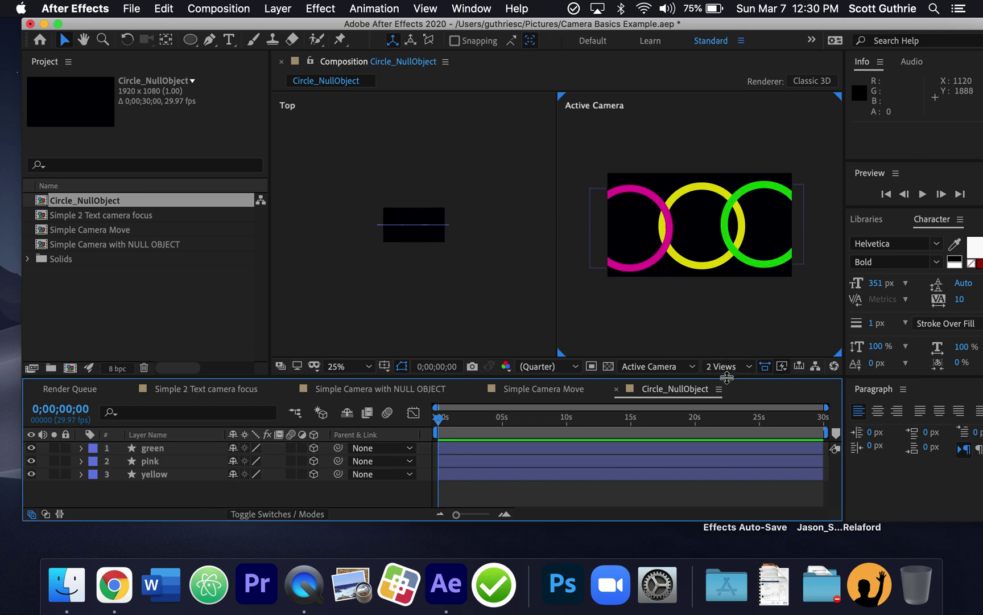
left_click(752, 367)
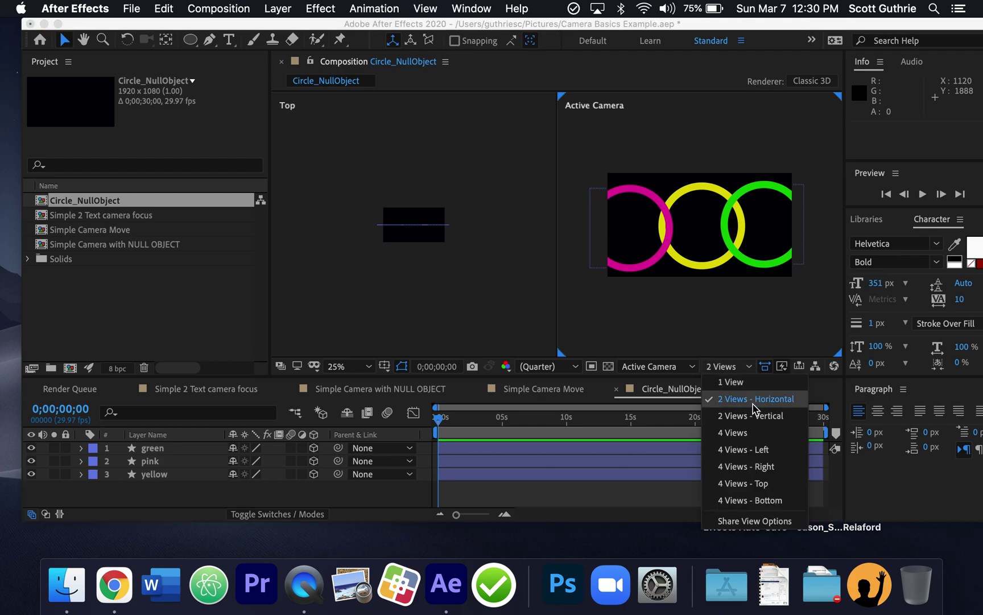
left_click(769, 401)
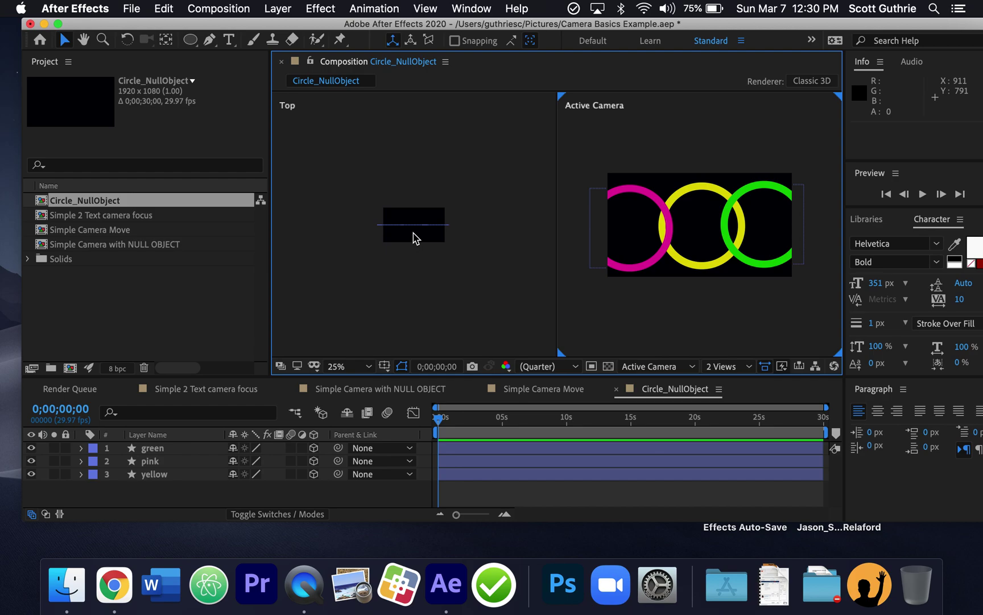
left_click(391, 226)
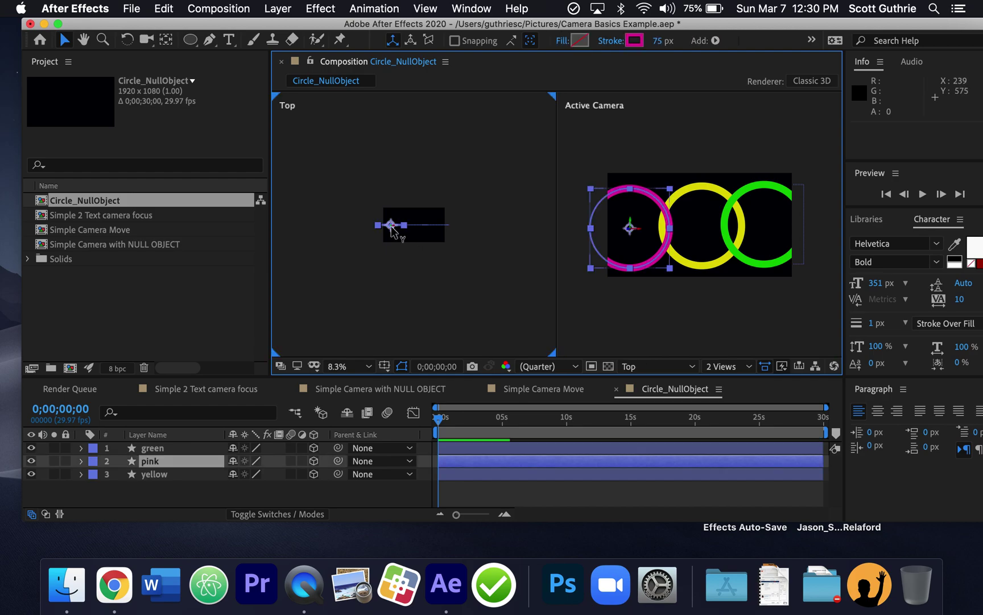
left_click(421, 226)
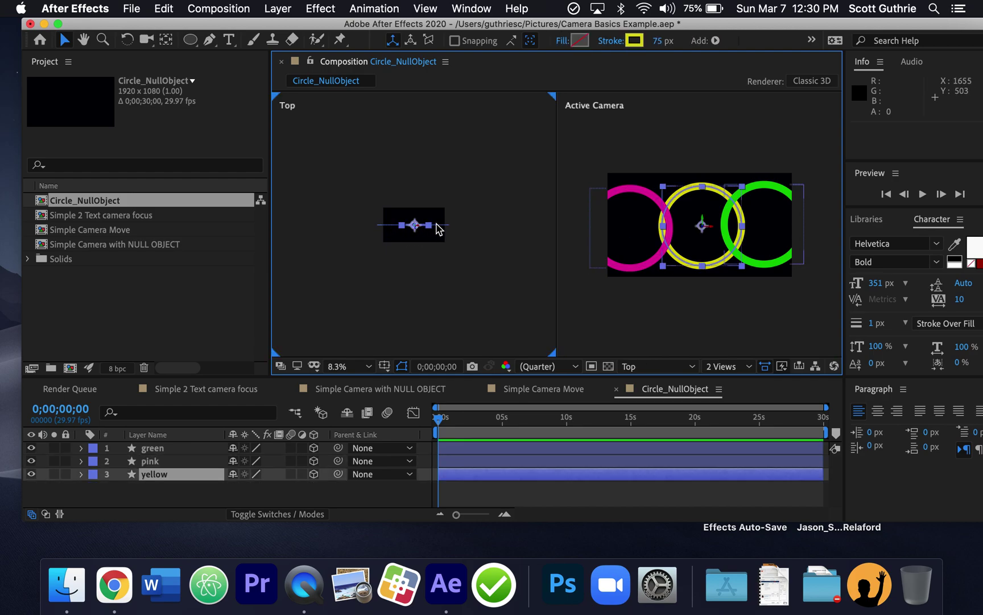
left_click(438, 226)
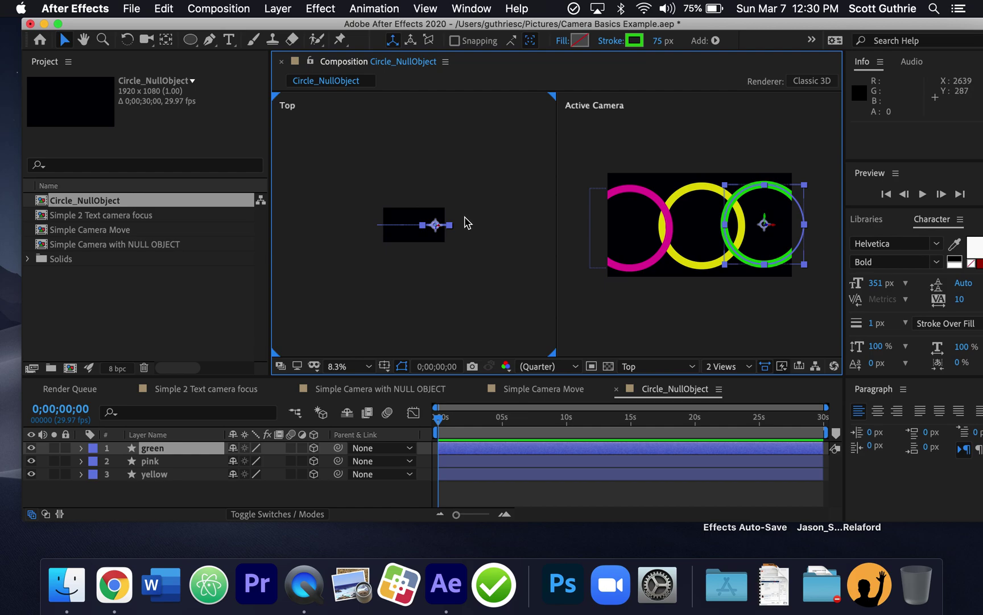
left_click(698, 194)
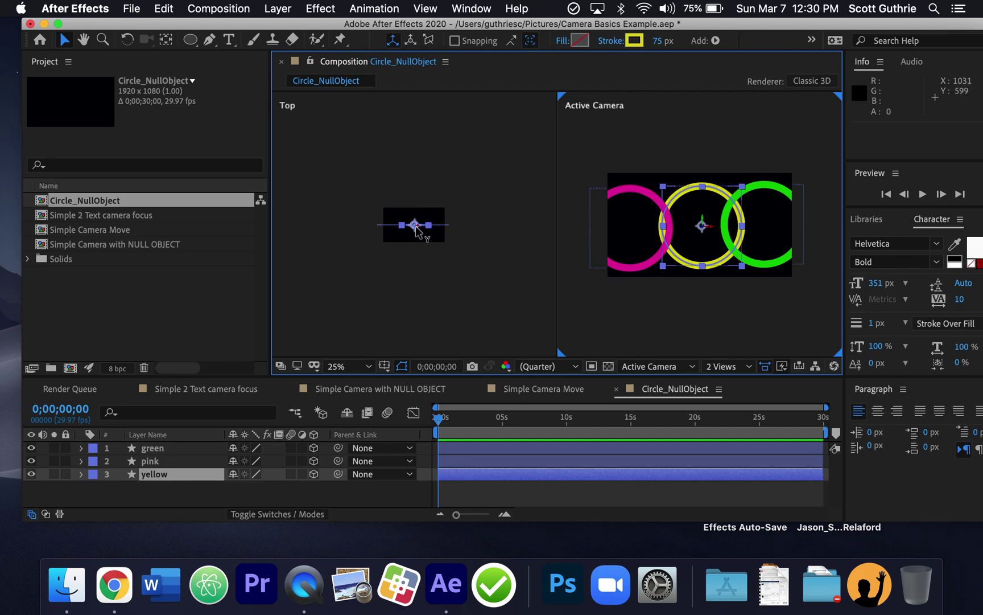
Nudge the yellow ring forward, then move pink to Position 1070.5, 574.5, 3768.0, centred
left_click(414, 239)
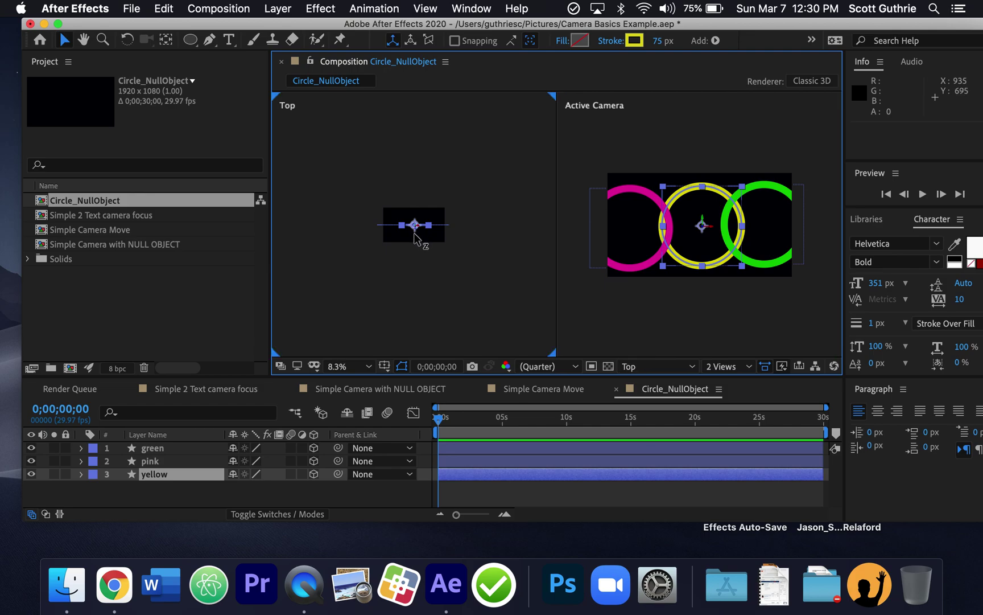
left_click_drag(414, 235, 416, 253)
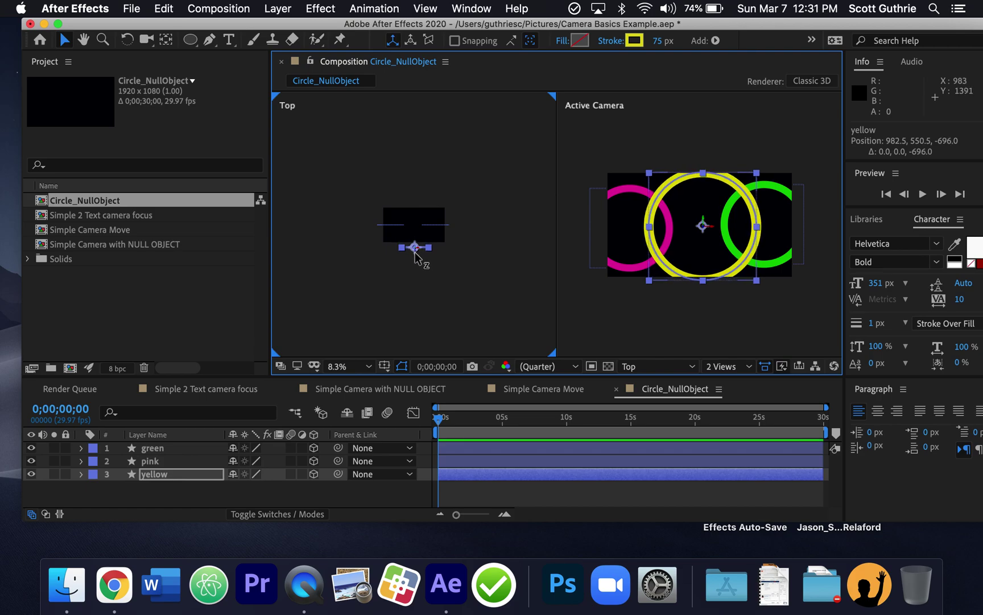
left_click(618, 196)
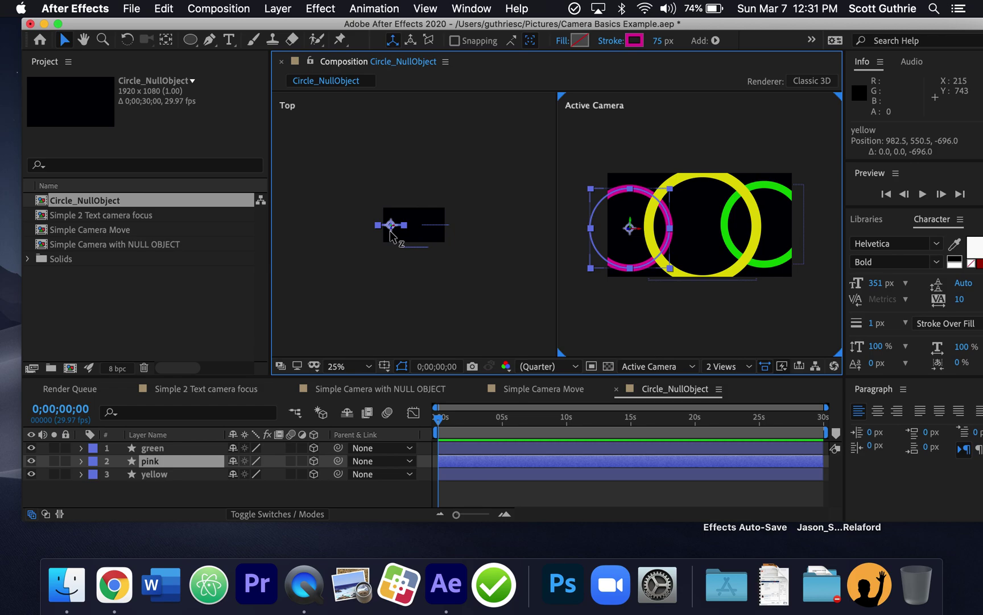
left_click_drag(391, 233, 396, 112)
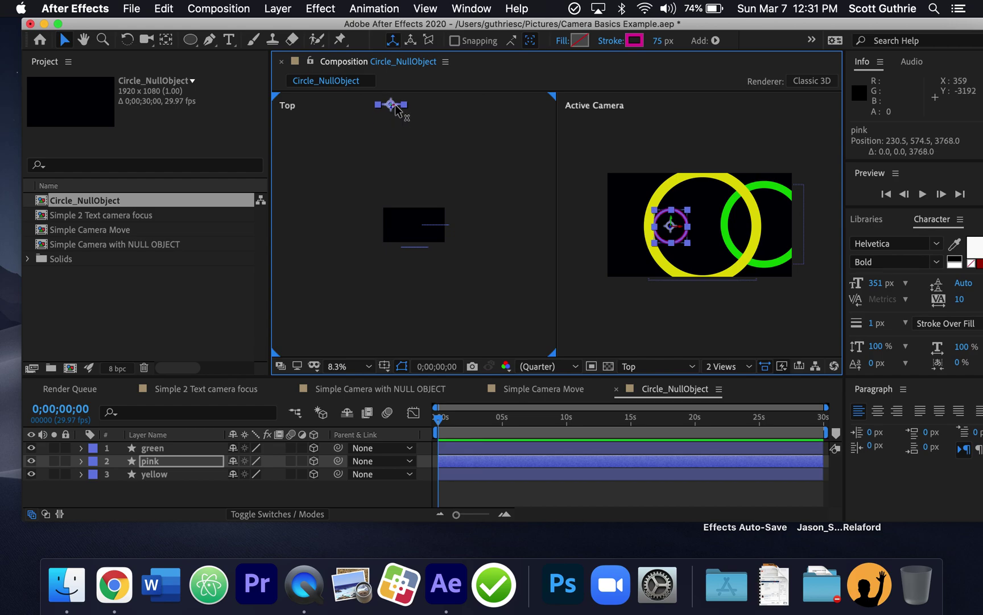
left_click_drag(396, 107, 423, 107)
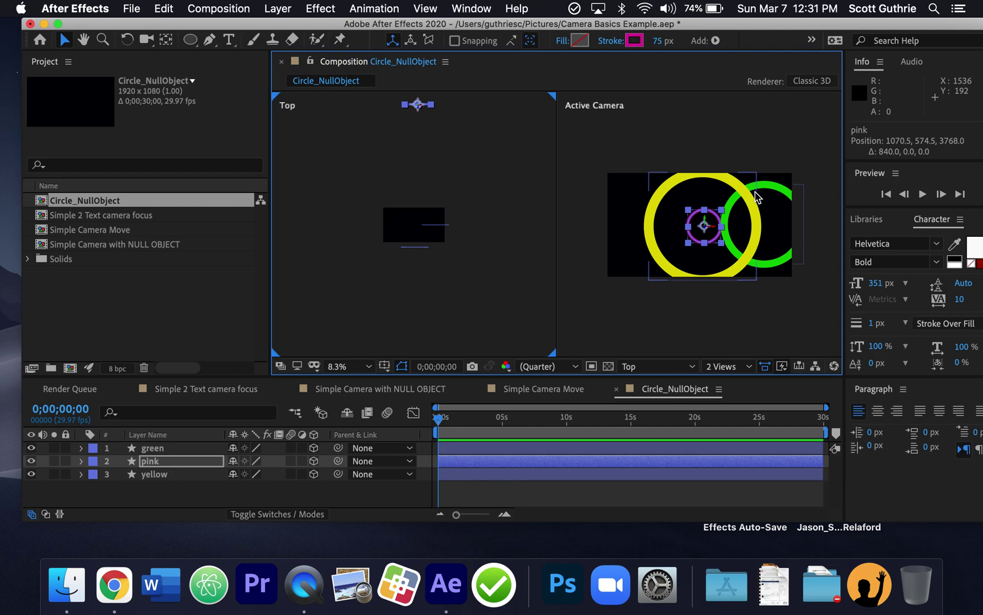
left_click(766, 191)
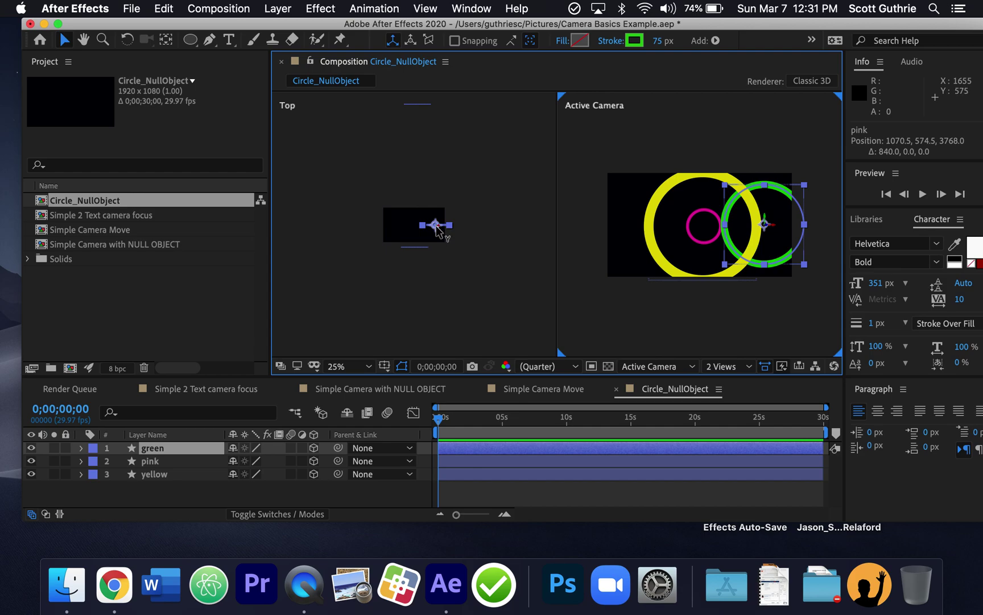
Move the green ring back and centre it at Position 1030.5, 558.5, 1656.0, then deselect
left_click_drag(435, 228, 438, 180)
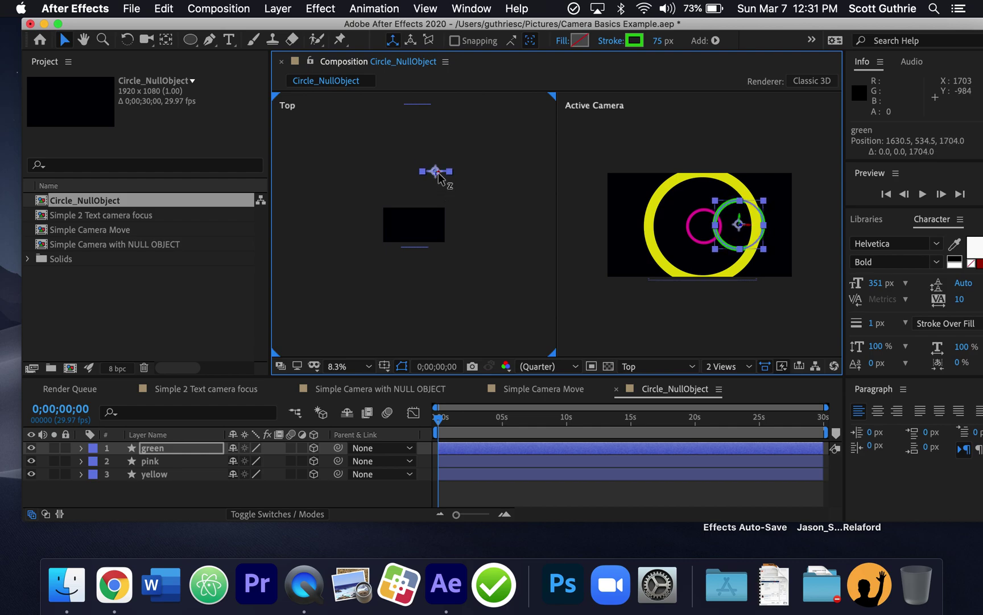
left_click_drag(438, 174, 438, 169)
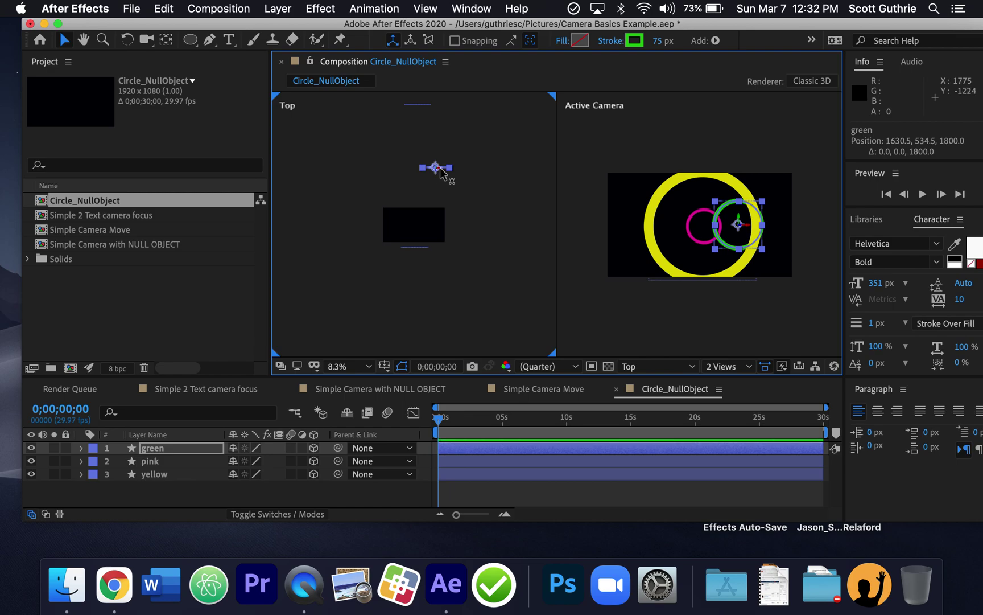
left_click_drag(445, 172, 424, 178)
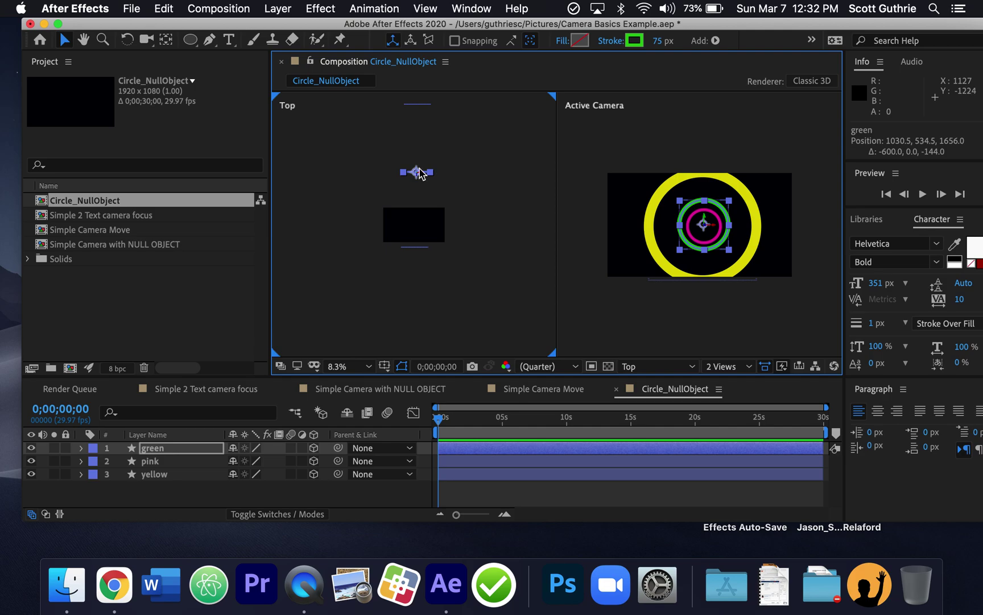
left_click_drag(418, 177, 418, 178)
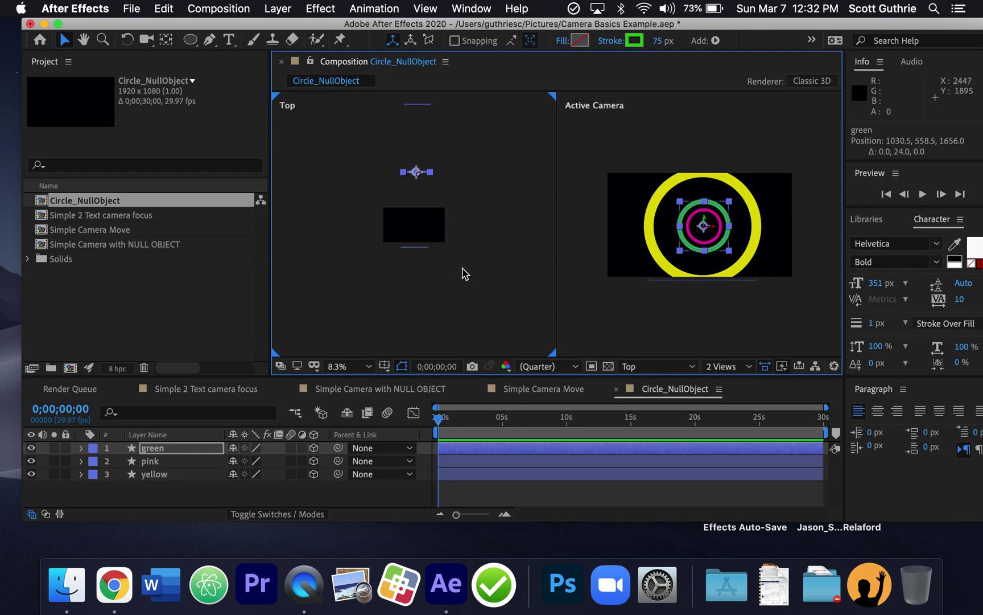
left_click(436, 307)
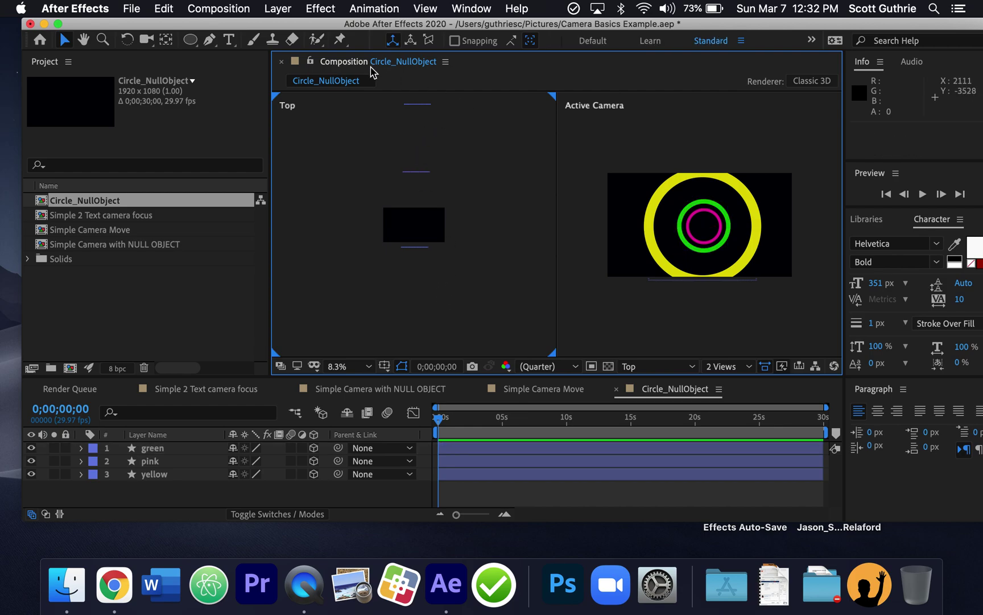
Add Camera 1 with the default 50mm preset through Layer > New > Camera
left_click(278, 9)
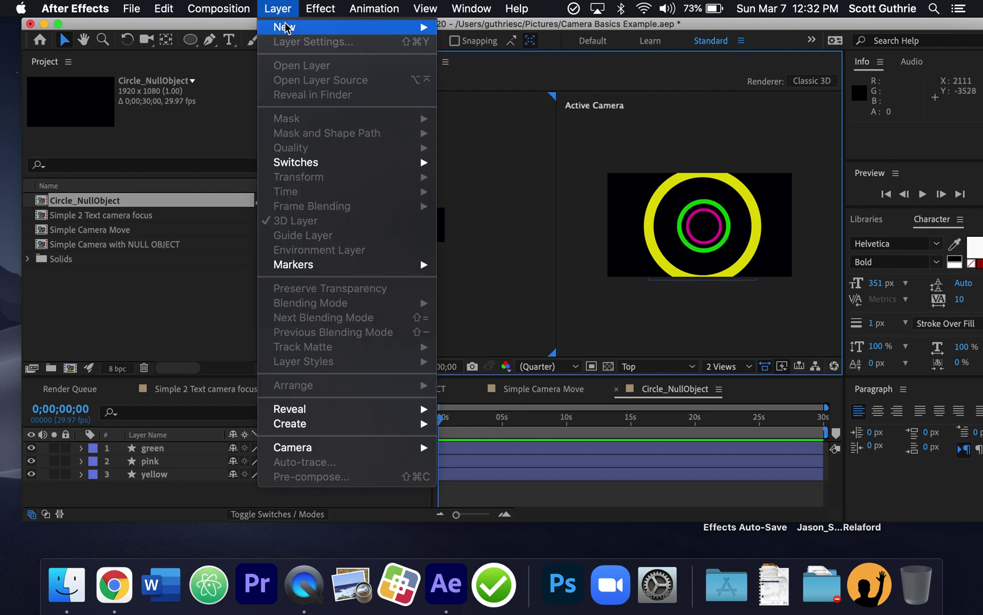
mouse_move(285, 26)
left_click(517, 71)
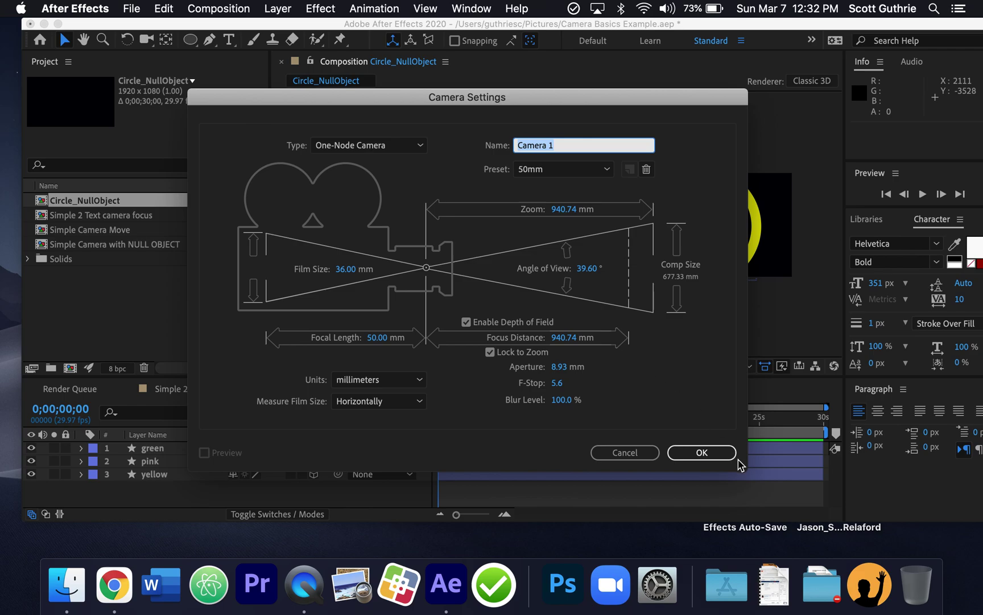
left_click(706, 452)
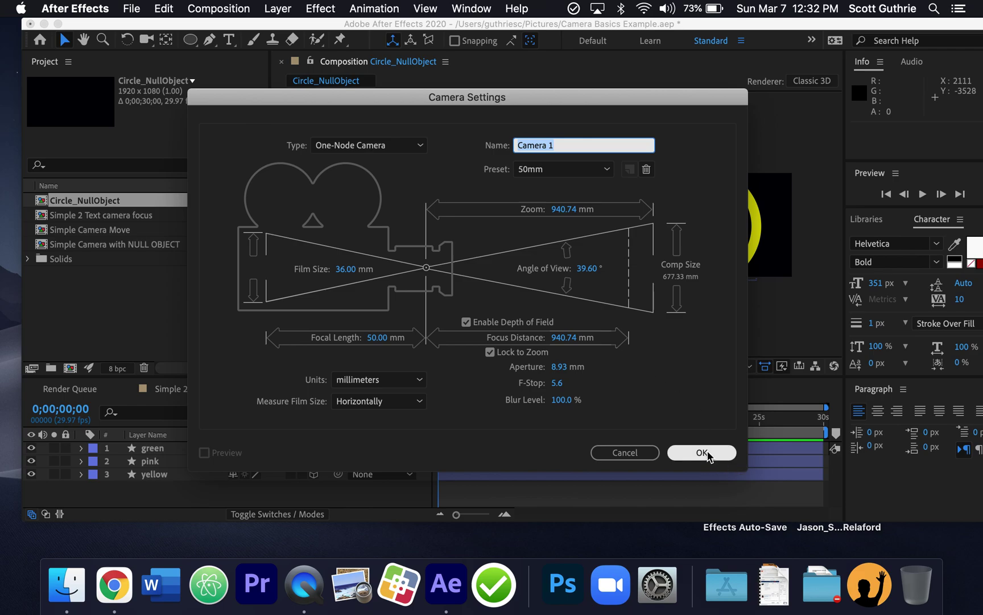
left_click(707, 453)
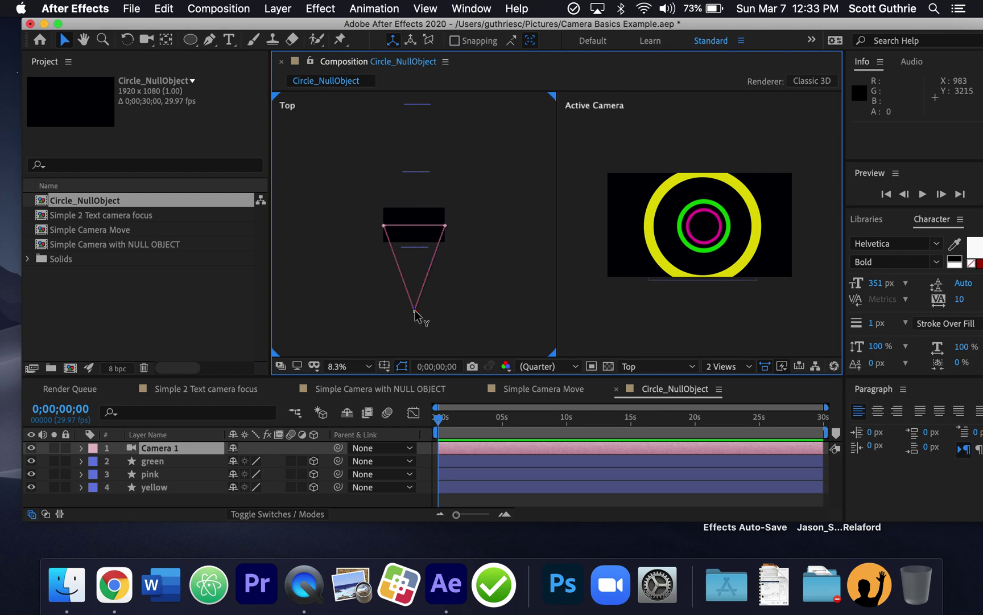
Pull Camera 1 back along Z to frame all three rings, then select the yellow ring
left_click_drag(414, 310, 418, 333)
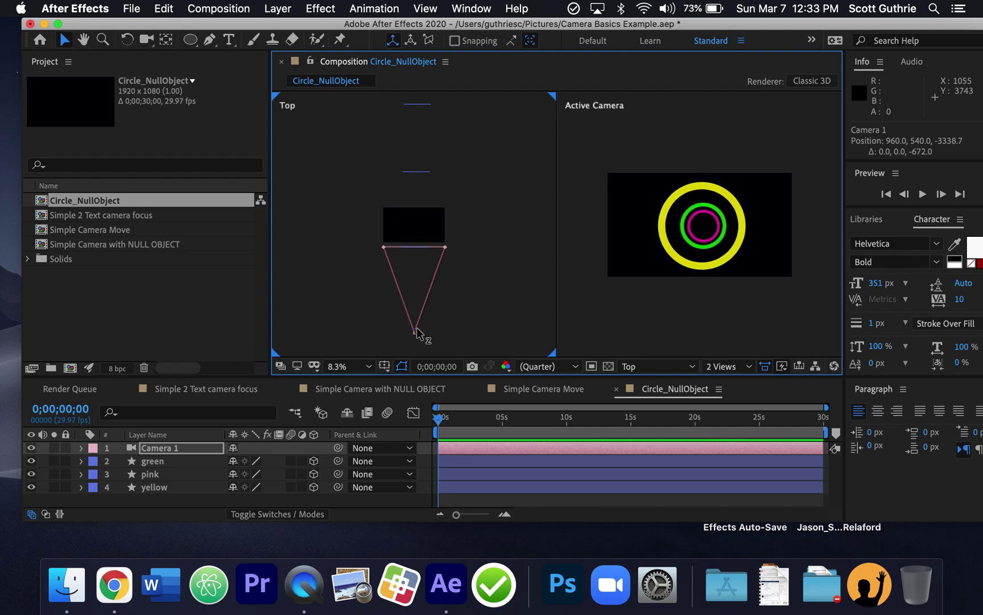
left_click(709, 194)
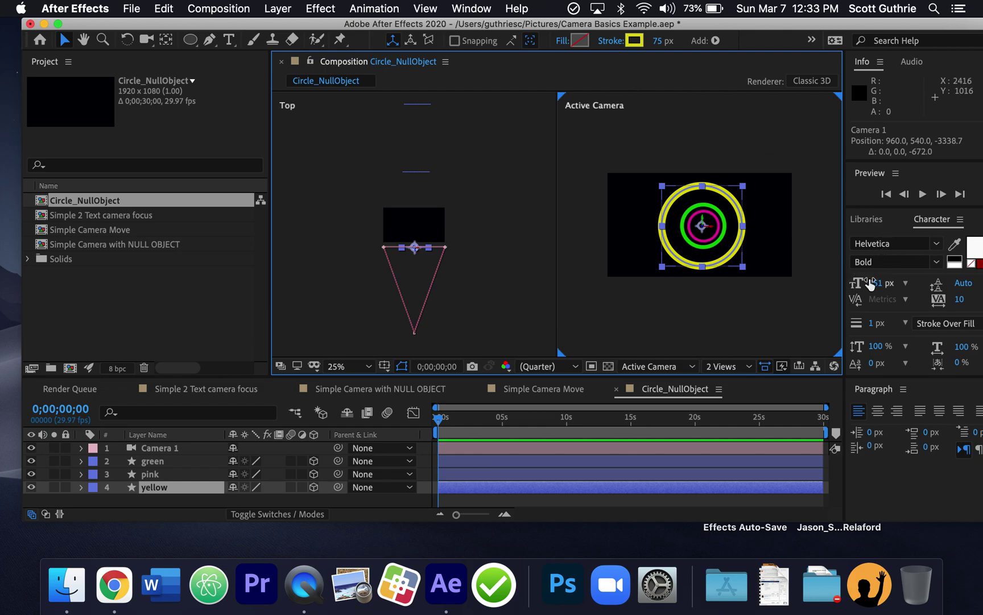
Scale the yellow ring up in the Active Camera view until it nearly fills Camera 1's frame, then deselect it
left_click_drag(872, 285, 891, 279)
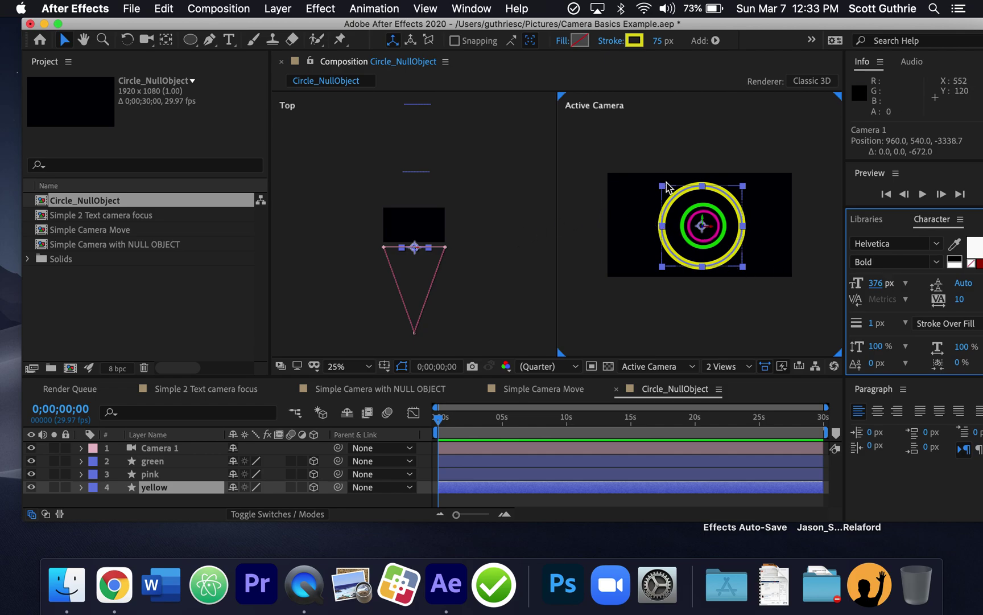
left_click(663, 267)
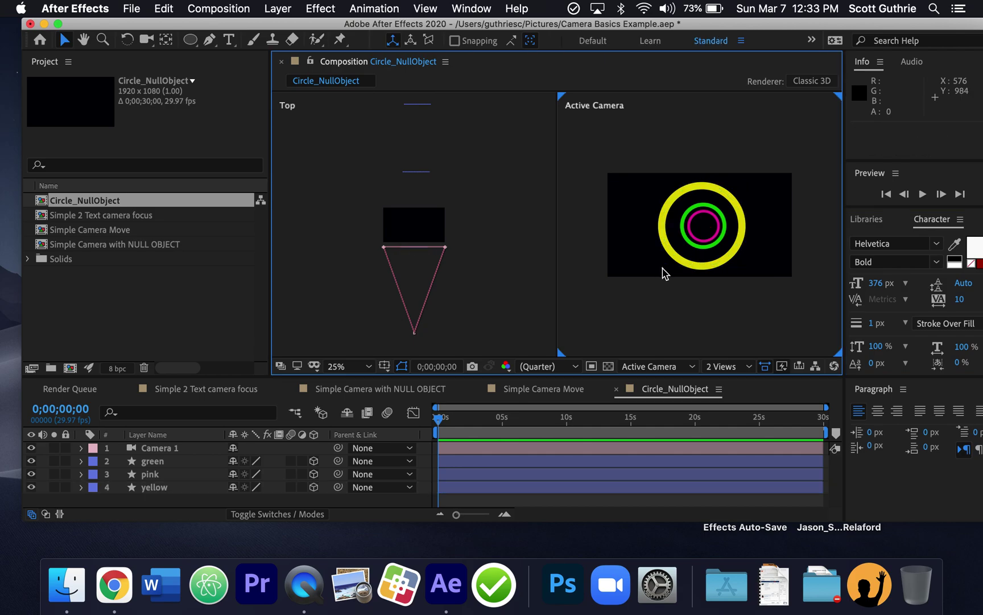
left_click(663, 266)
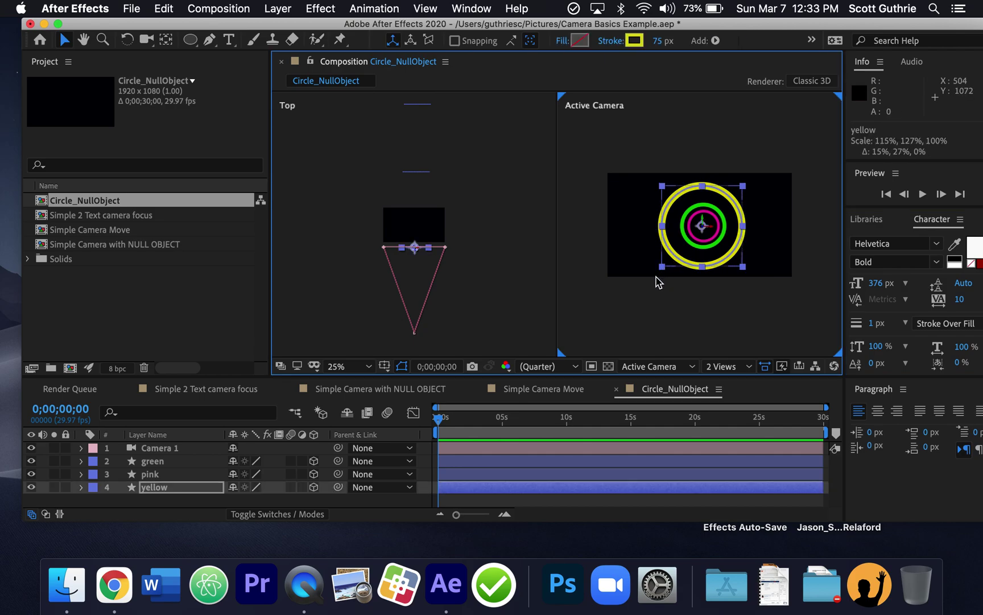
mouse_move(657, 280)
left_mouse_down()
mouse_move(639, 287)
mouse_move(643, 279)
left_mouse_up()
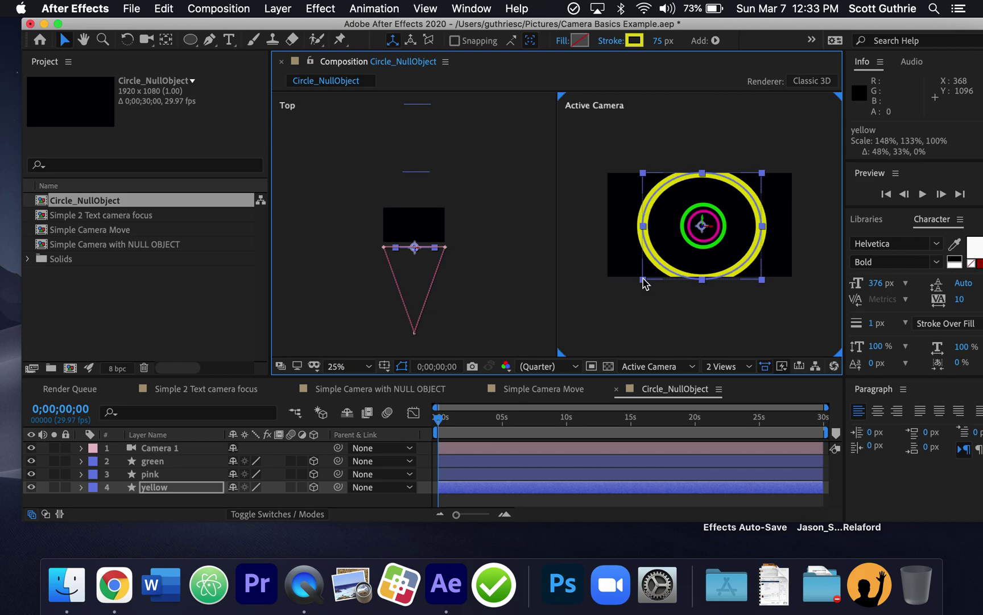
left_click(574, 203)
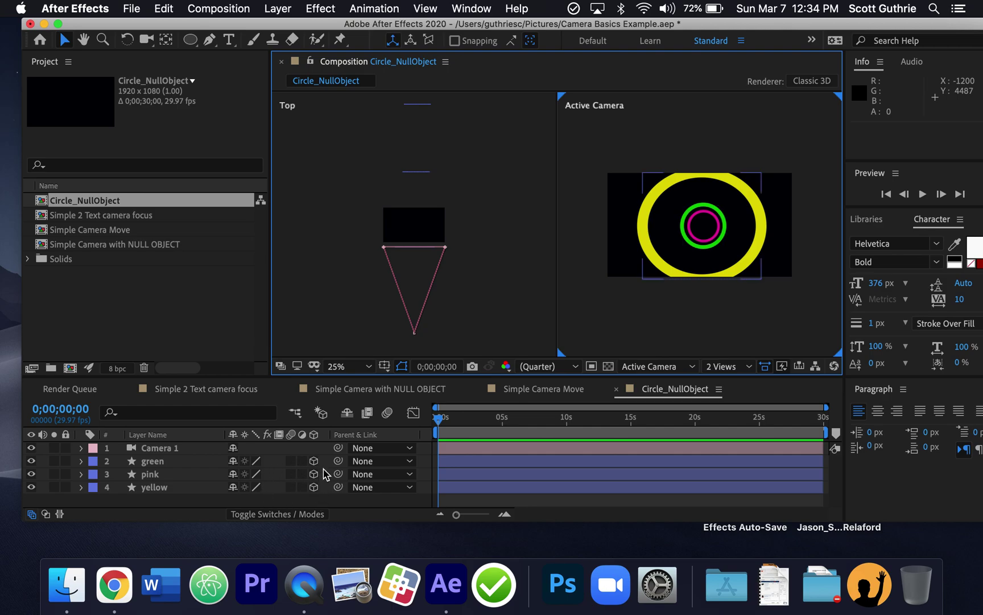
Open Camera 1's Camera Options and raise Aperture to about 1090 pixels
left_click(81, 449)
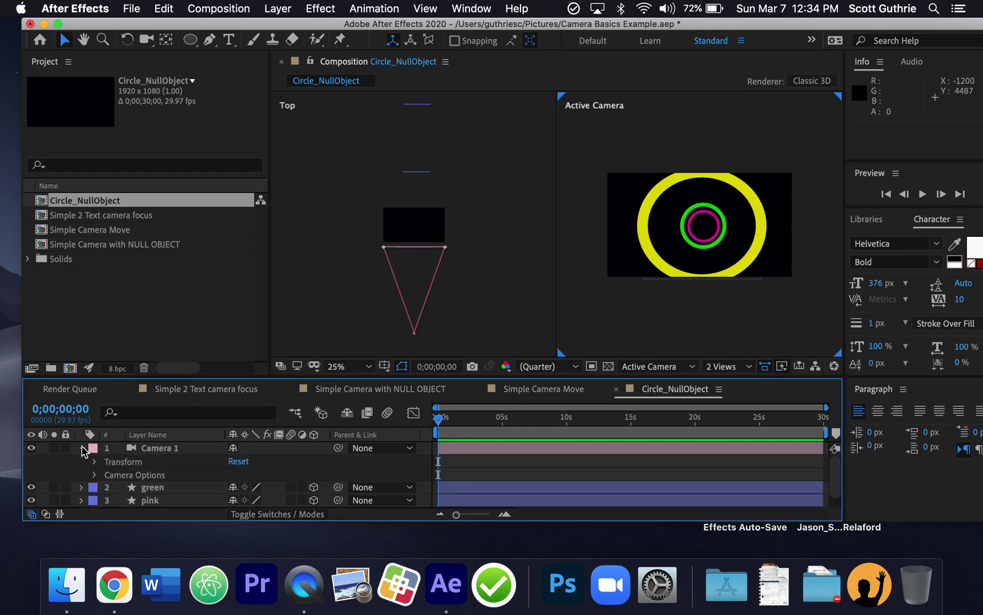
left_click(94, 474)
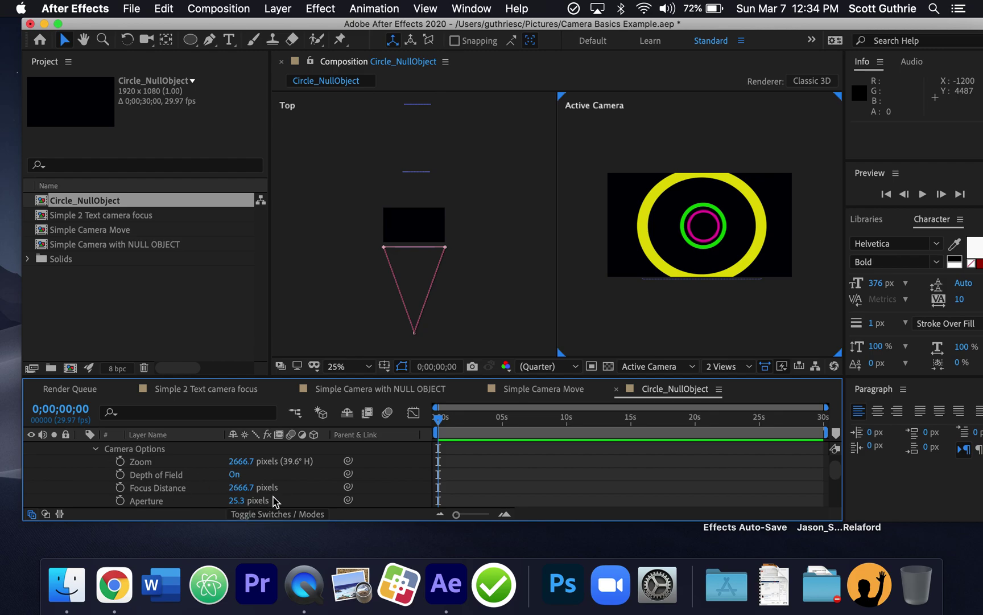
scroll(274, 502, "down", 2)
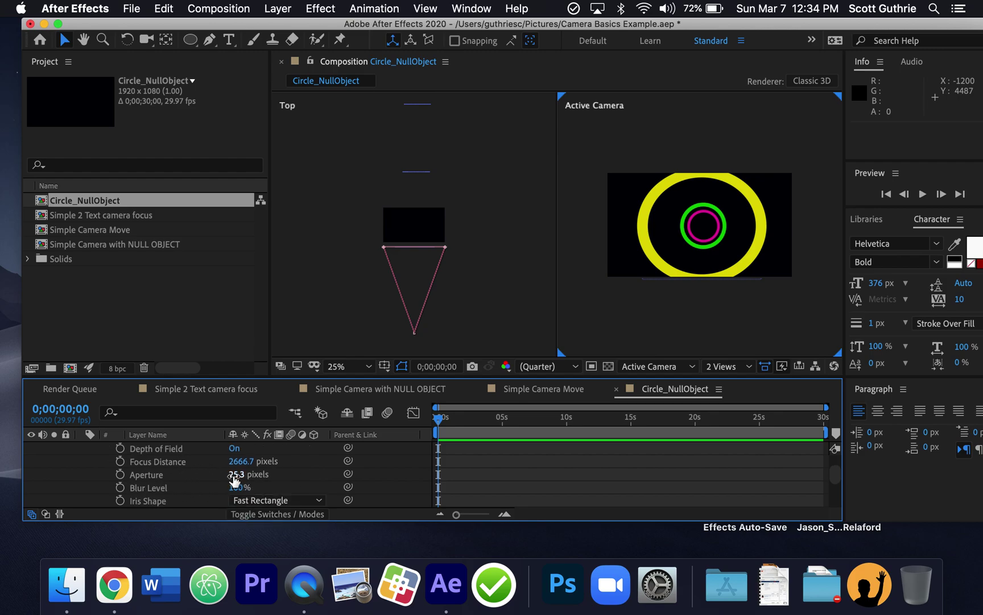
left_click_drag(233, 476, 348, 469)
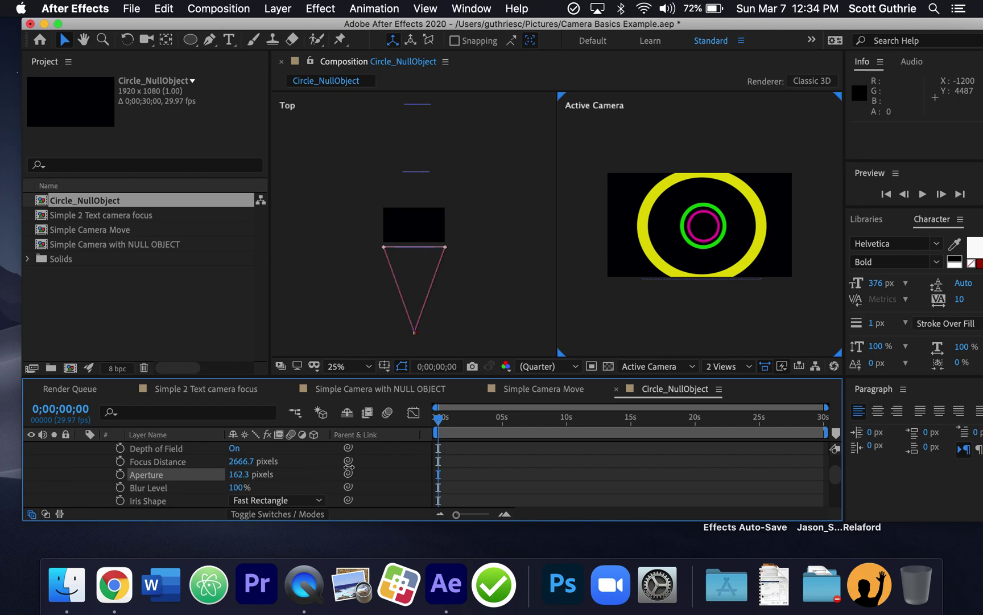
left_click_drag(489, 442, 603, 430)
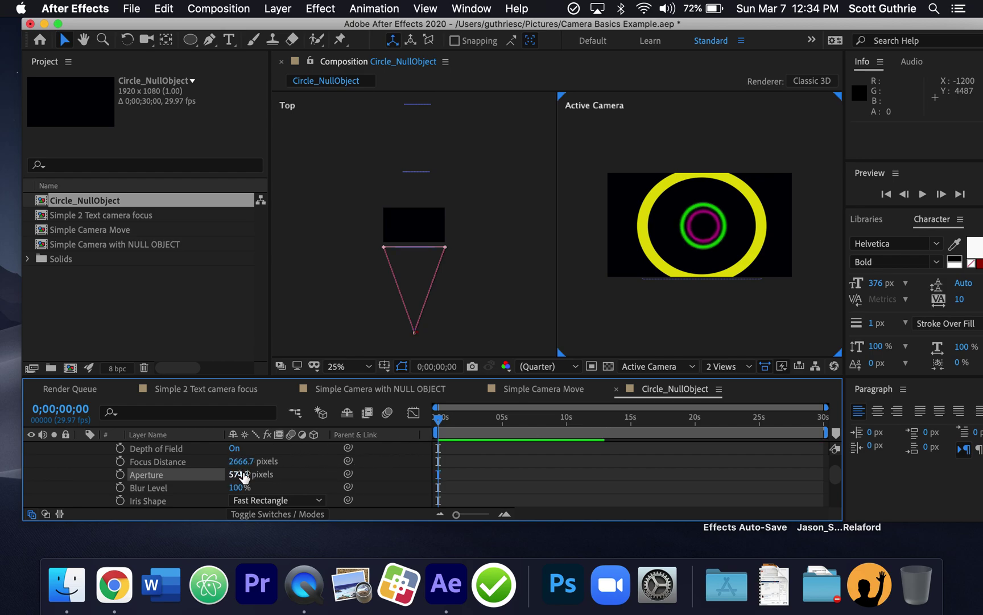
left_click_drag(237, 478, 561, 424)
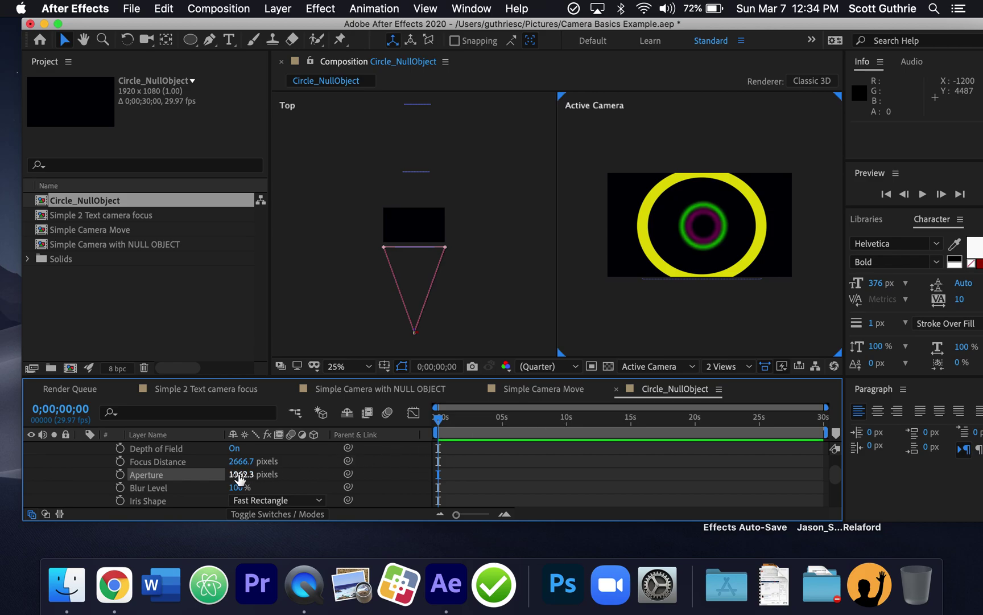
left_click_drag(239, 477, 282, 474)
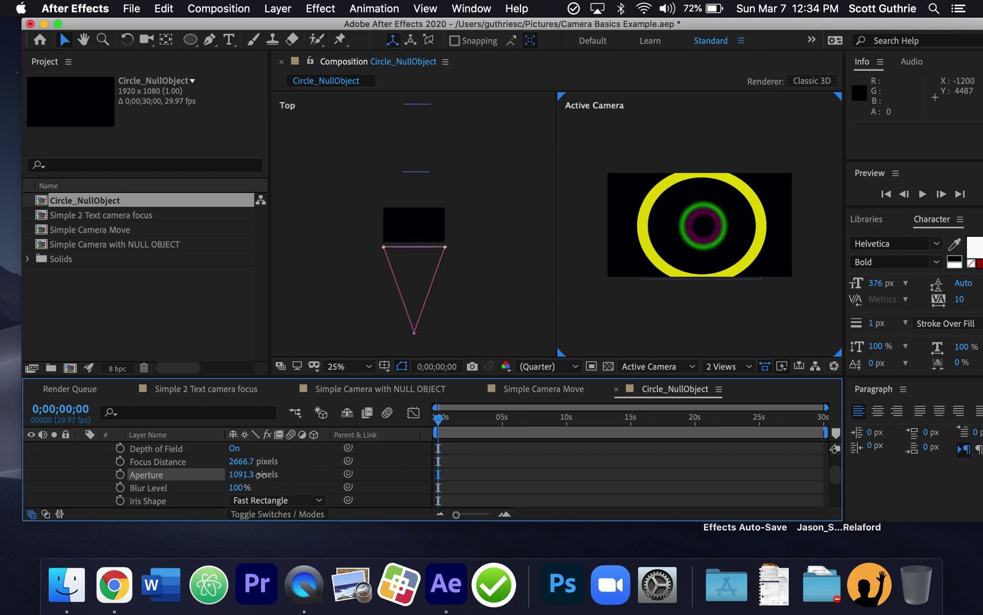
Keep Focus Distance at 2666.7 px and nudge the camera to Z -3362.7
left_click_drag(246, 463, 243, 464)
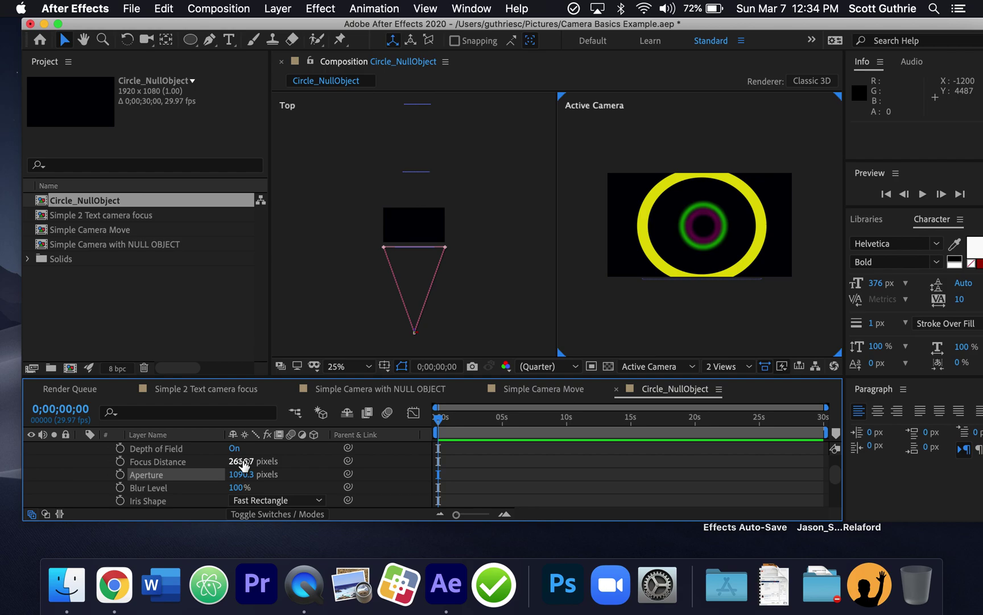
left_click_drag(243, 464, 264, 436)
mouse_move(416, 335)
left_mouse_down()
mouse_move(423, 292)
mouse_move(395, 171)
mouse_move(402, 328)
left_mouse_up()
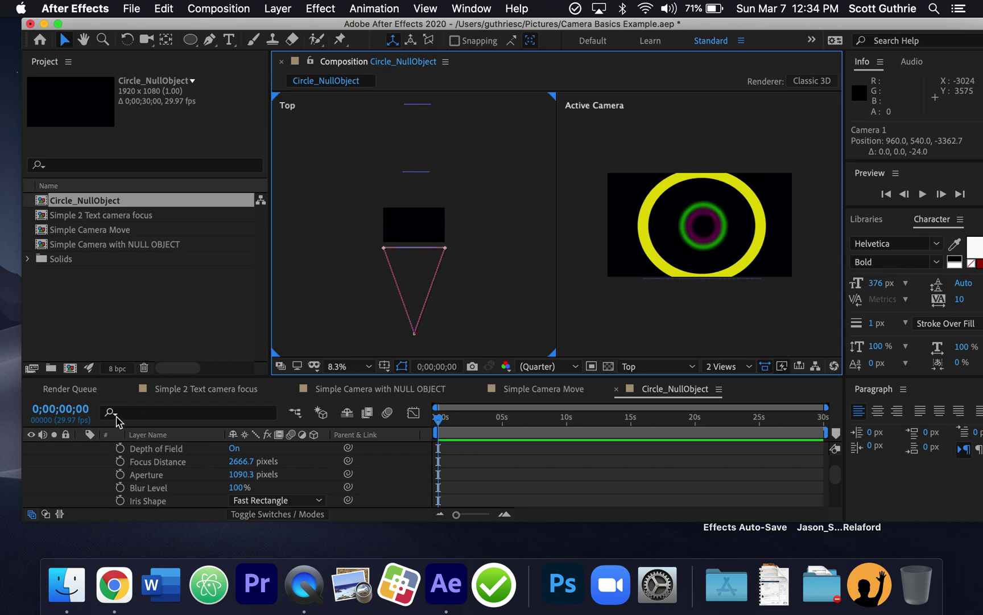
Collapse Camera 1's properties and select the Camera 1 layer
scroll(94, 460, "up", 2)
left_click(95, 449)
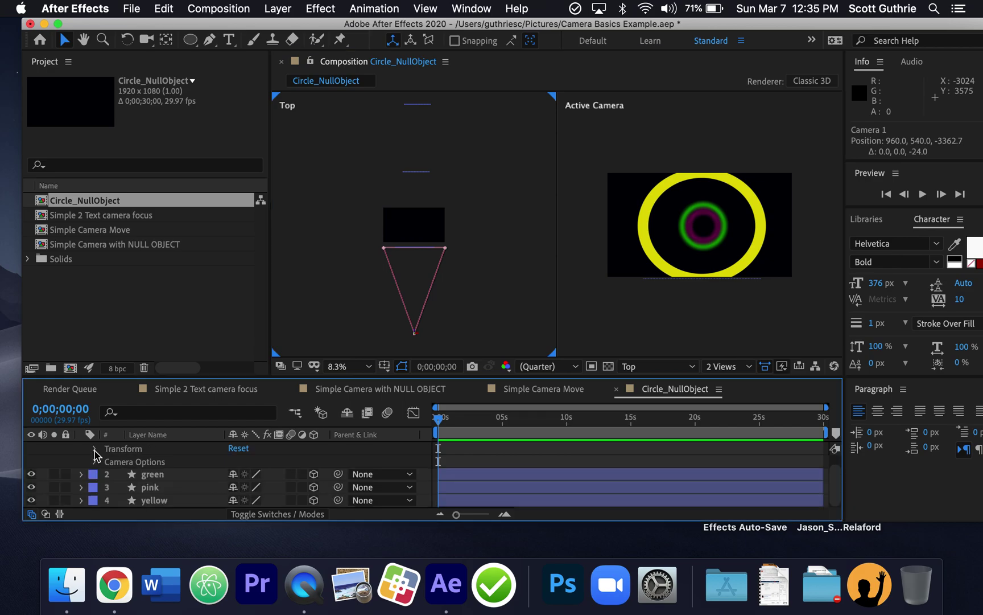
scroll(132, 469, "up", 1)
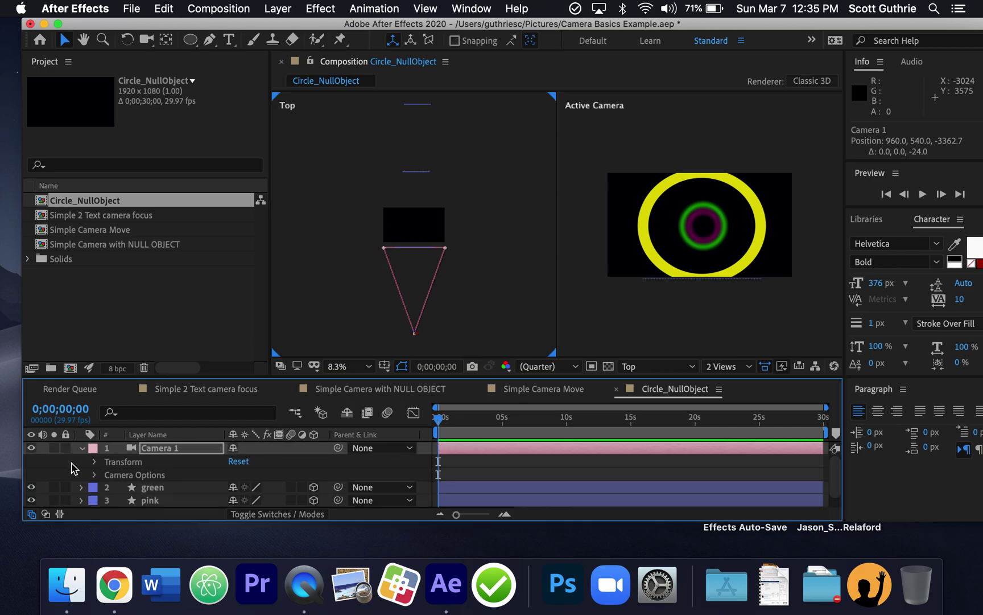
left_click(81, 449)
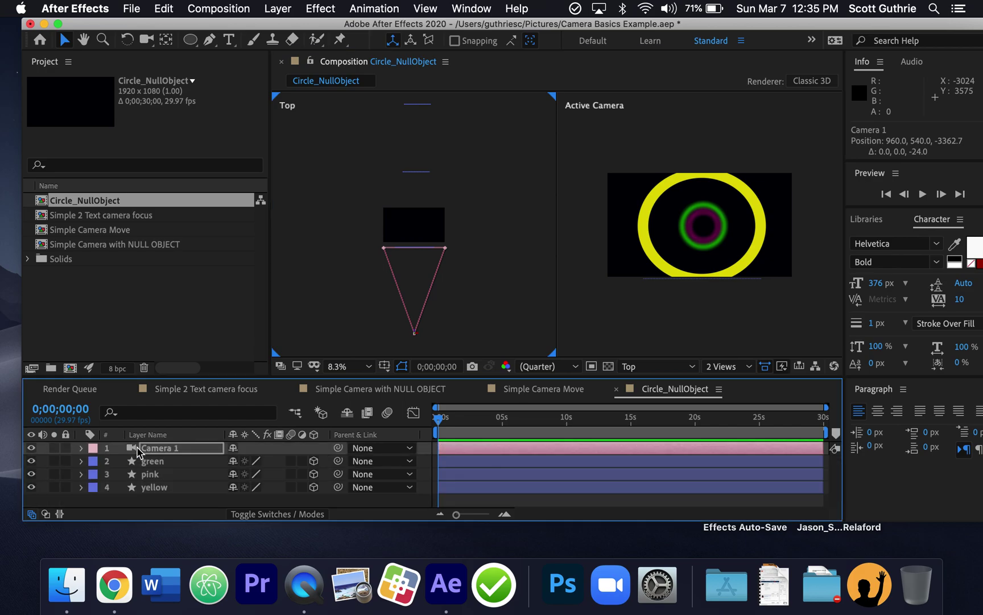
left_click(496, 450)
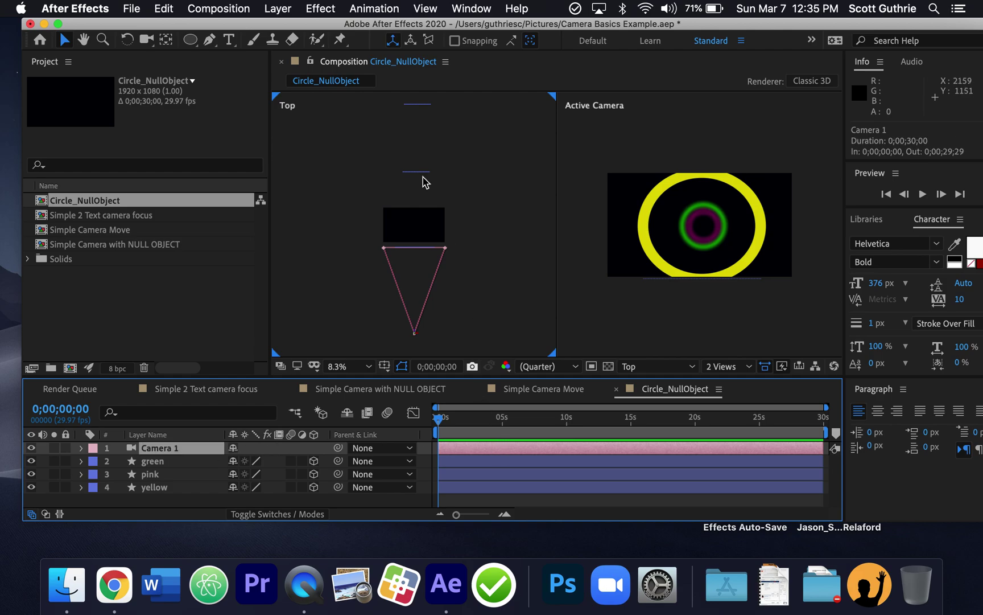
Add a Null Object layer from the Layer menu and rename it CamOP
left_click(273, 10)
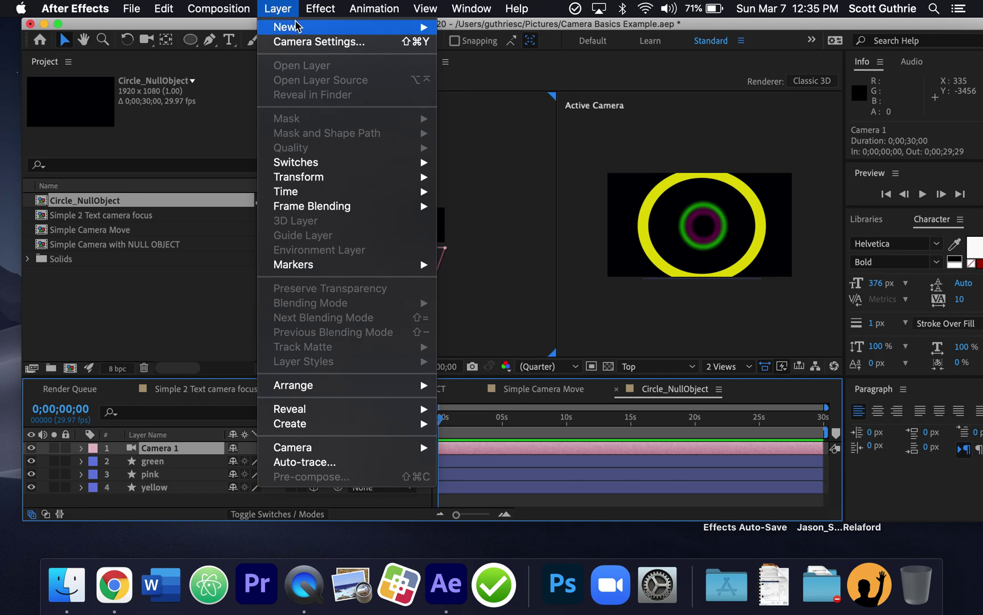
mouse_move(296, 26)
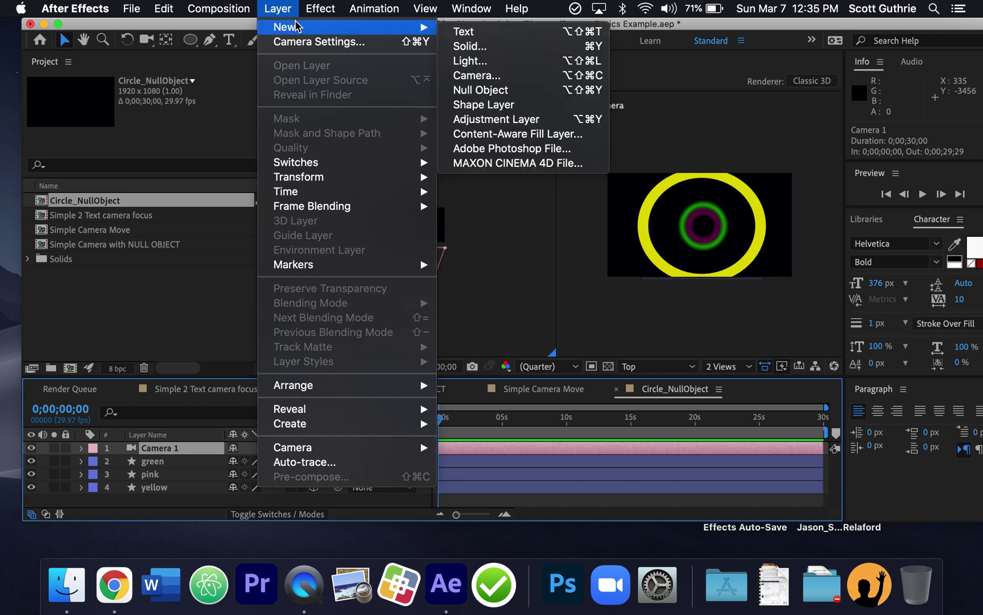
left_click(536, 95)
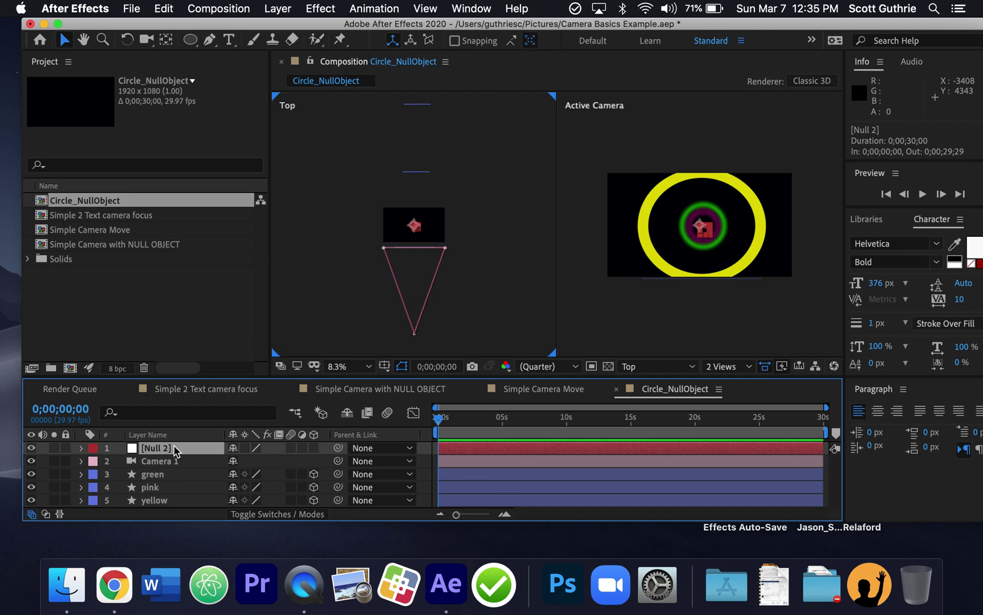
key("Return")
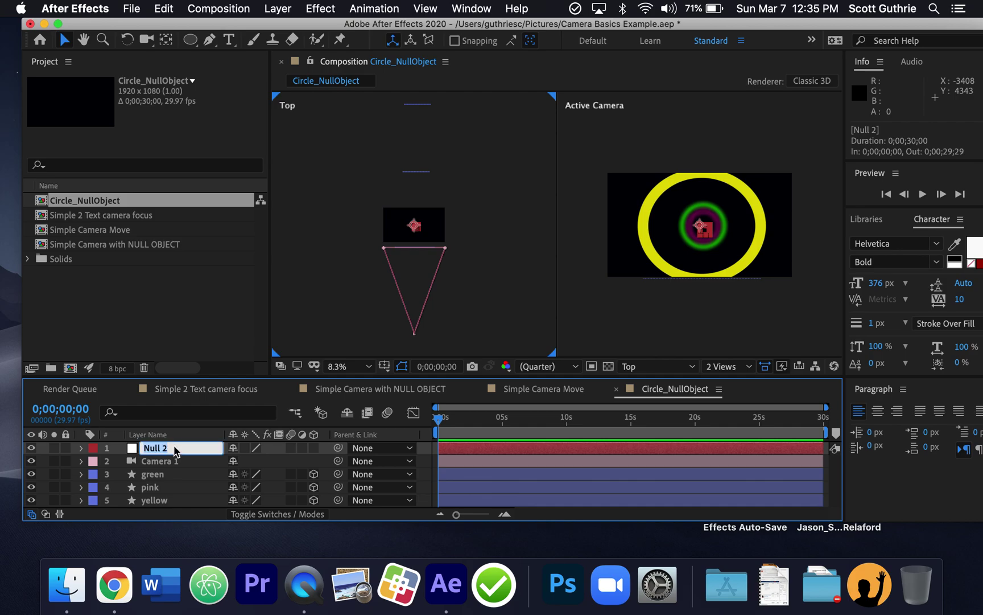
type("CamOP")
left_click(472, 448)
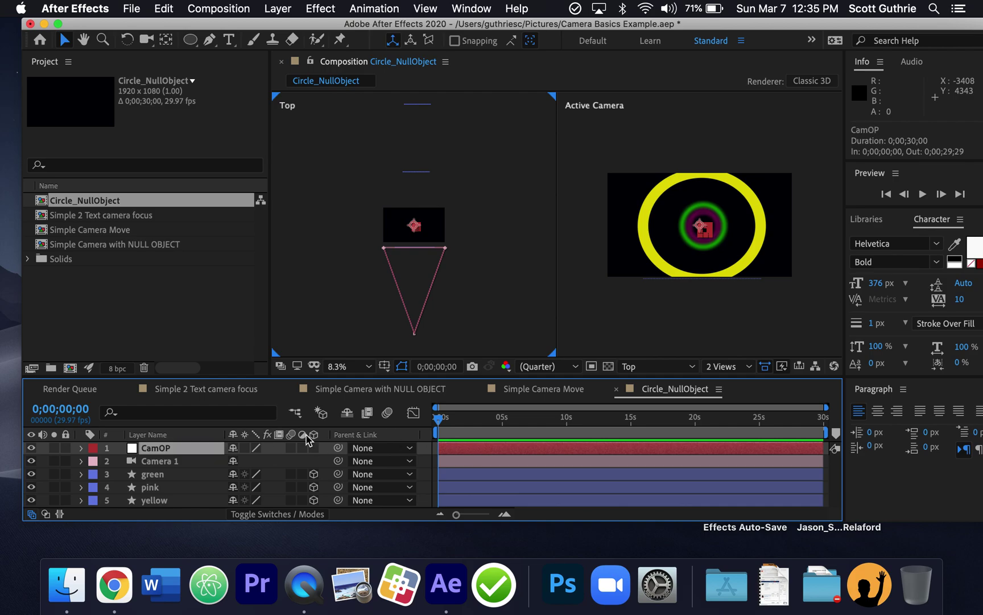
Set Camera 1's Parent & Link to 1. CamOP
left_click(200, 461)
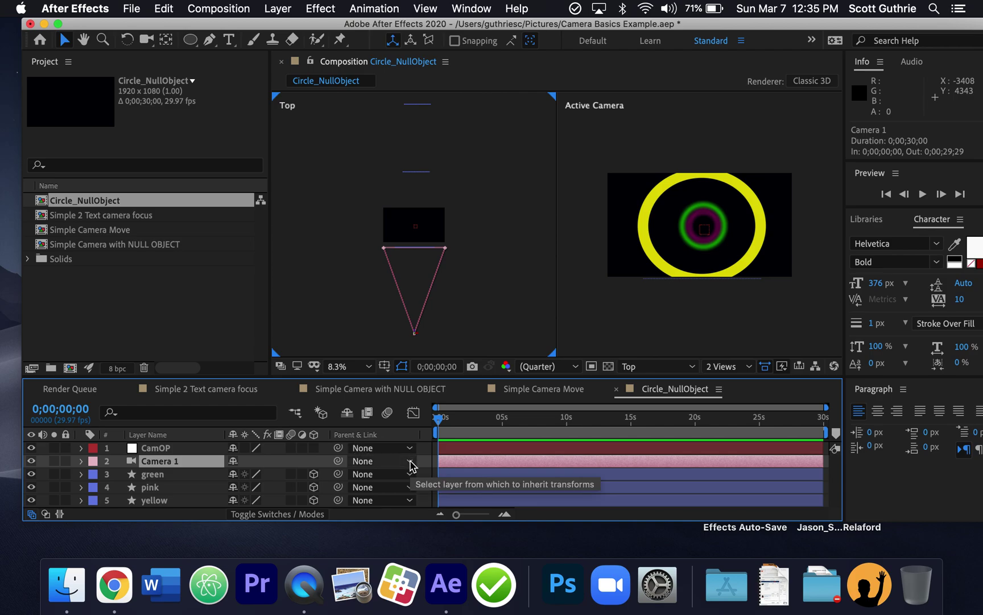
left_click(282, 515)
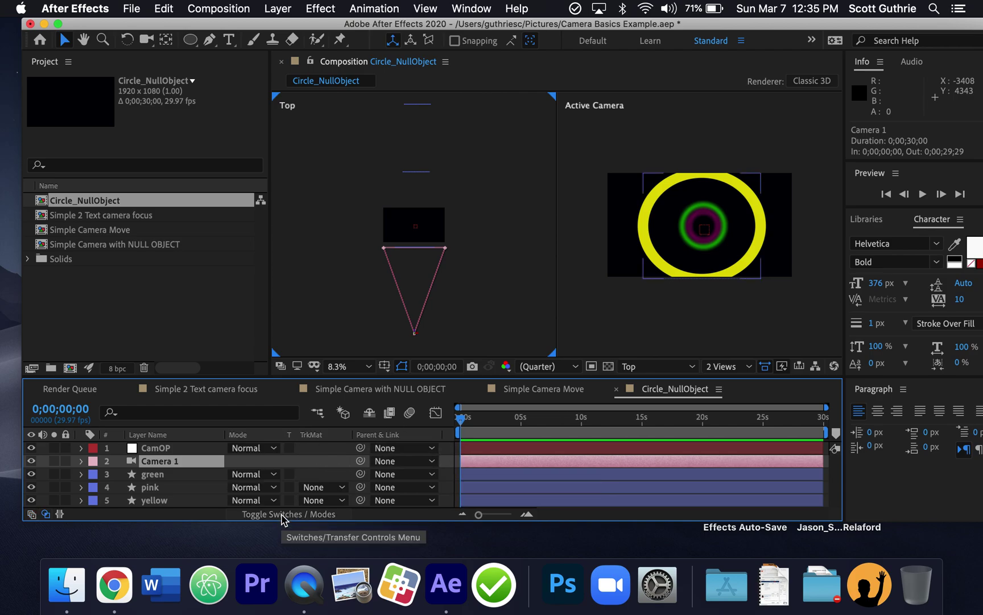
left_click(282, 515)
left_click(281, 515)
left_click(282, 515)
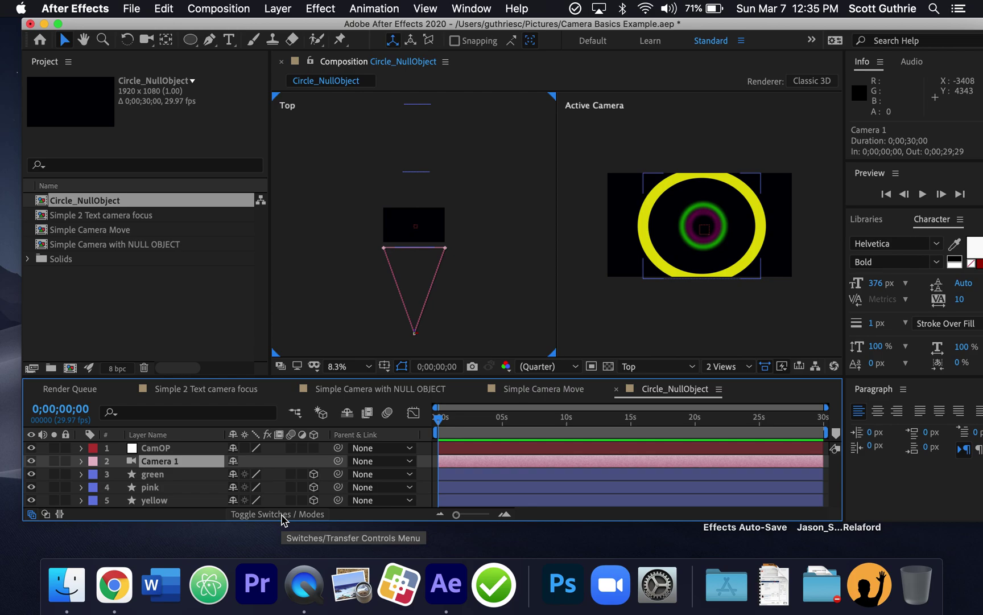
left_click(411, 462)
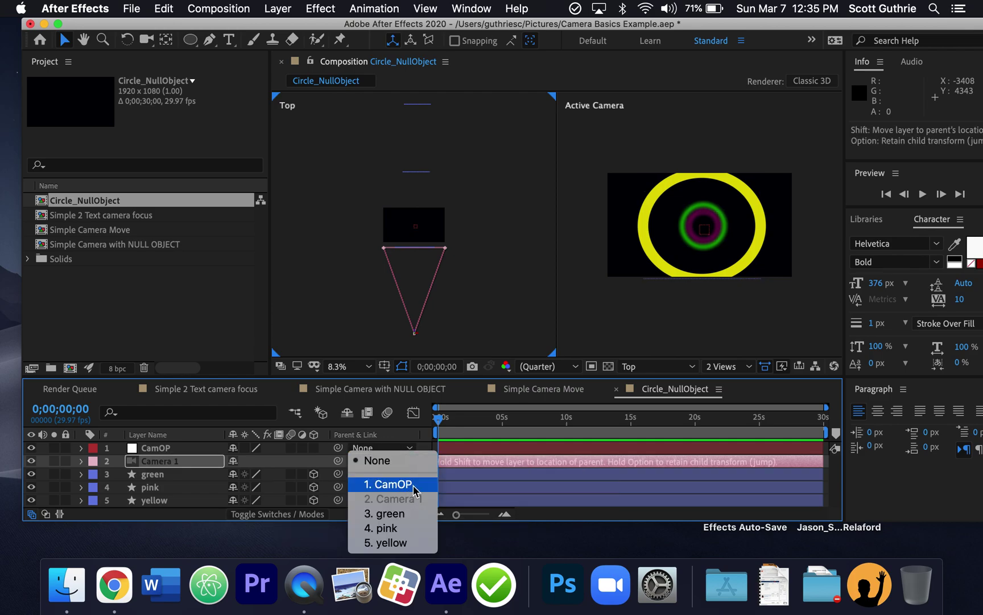
left_click(417, 485)
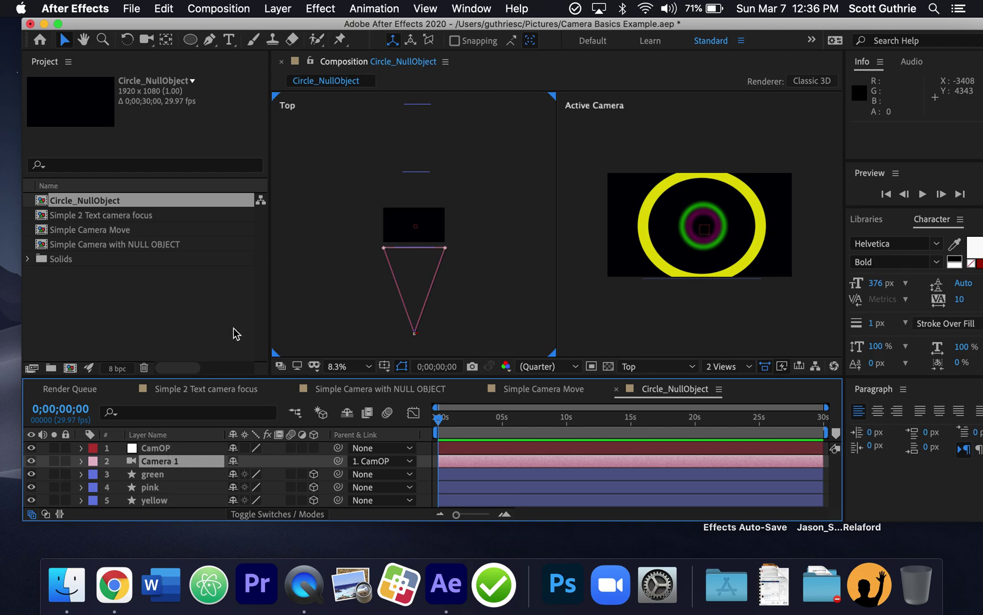
Center the CamOP null's anchor point in its layer content via Layer > Transform
left_click(175, 448)
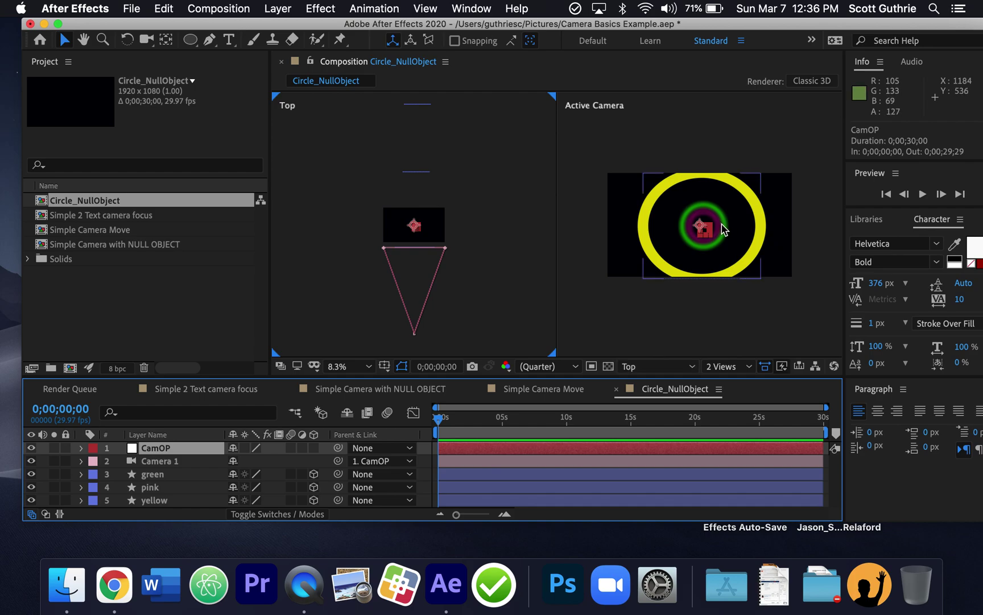
key("comma")
key("period")
key("period")
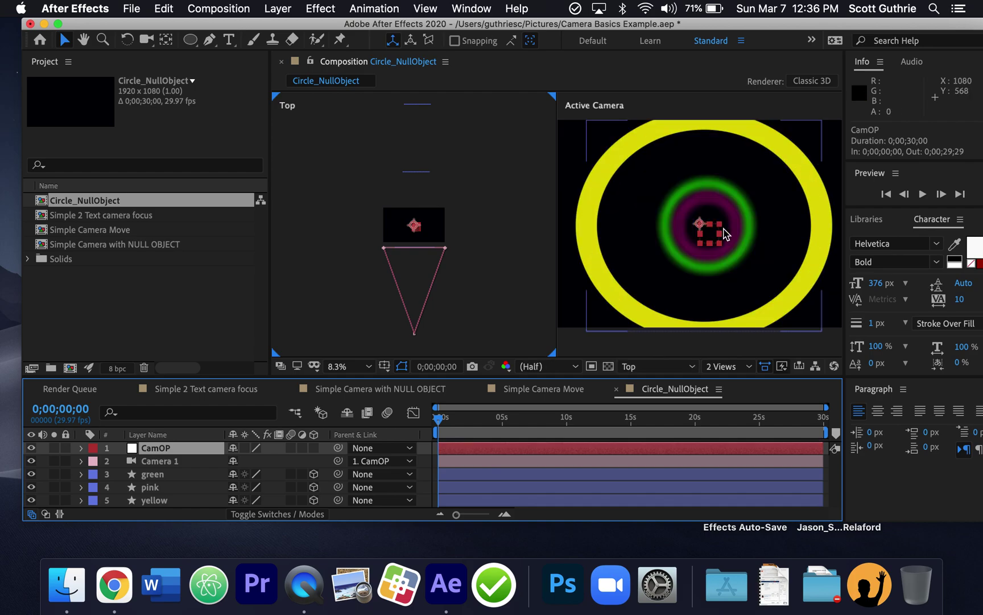
key("period")
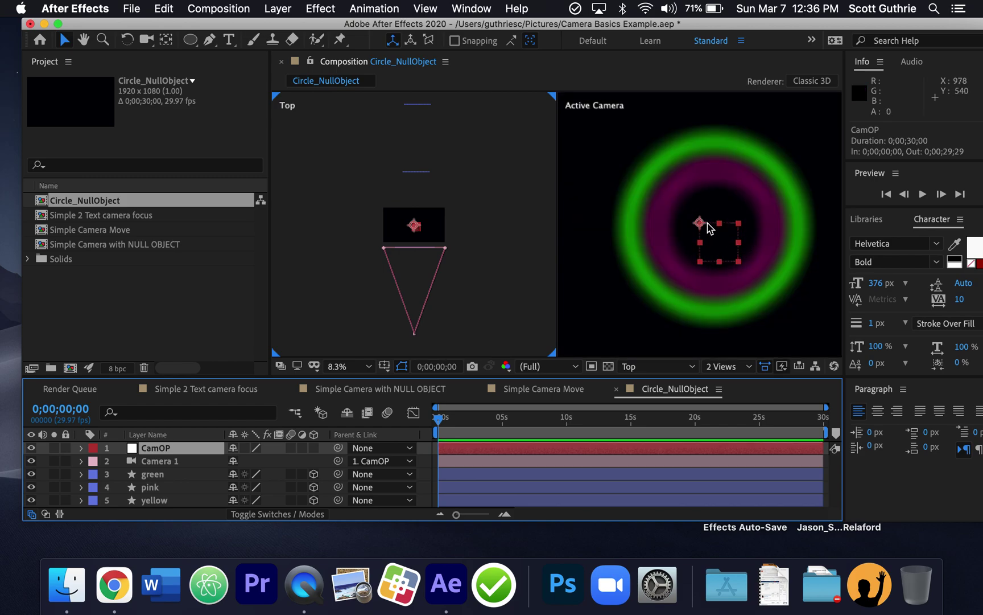
left_click(278, 9)
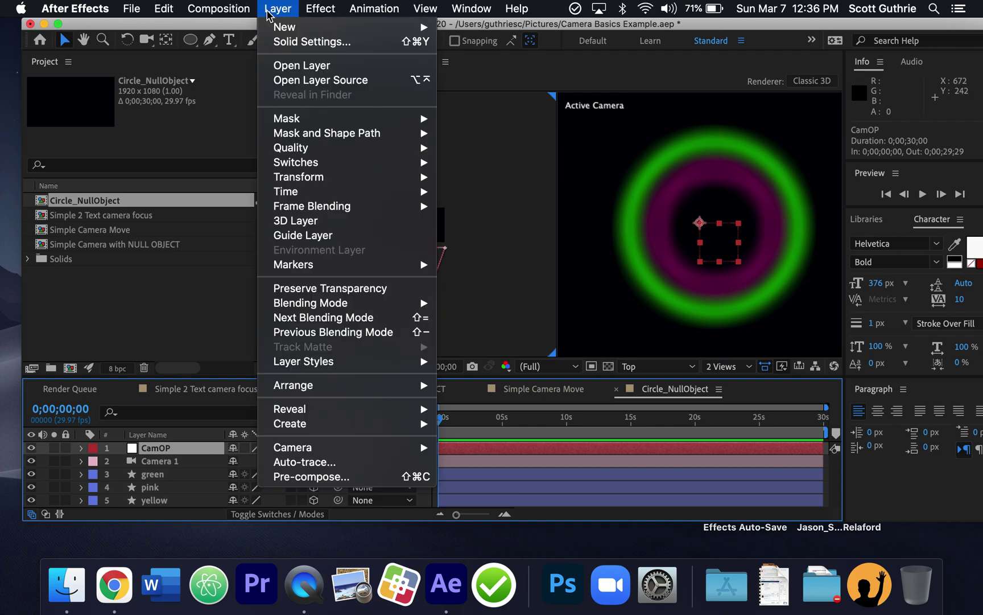
mouse_move(340, 162)
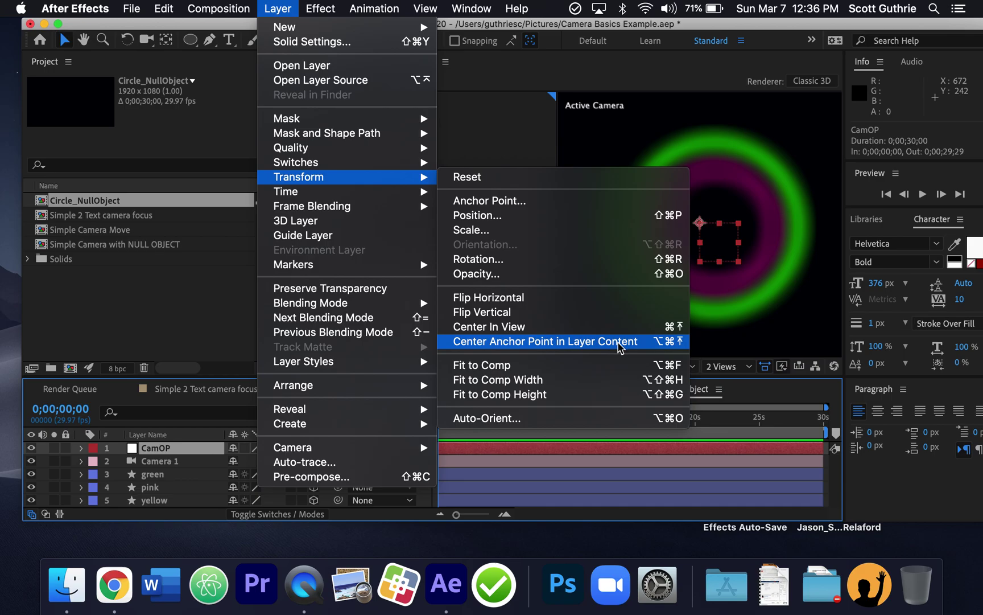
left_click(643, 342)
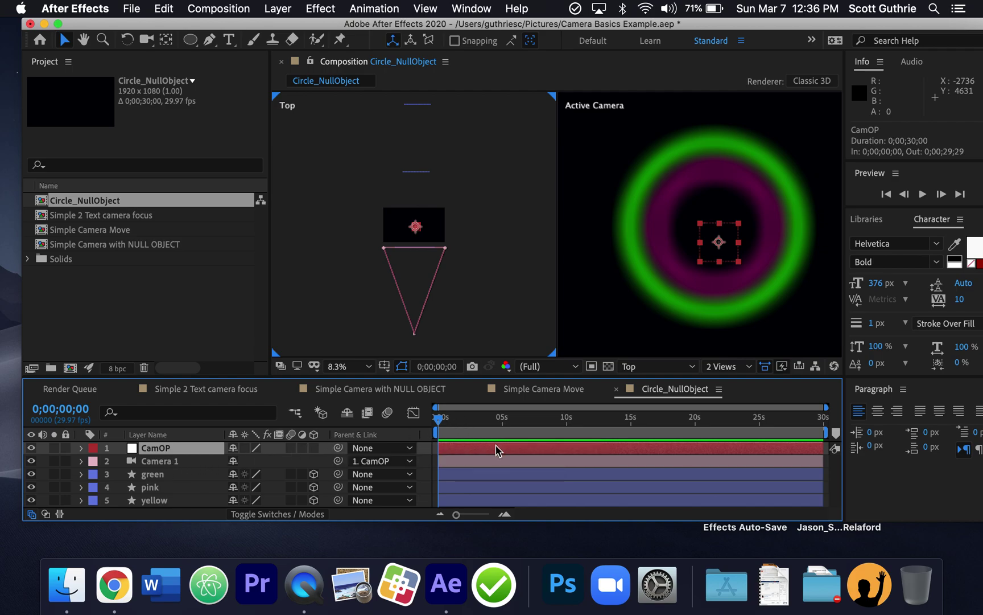
Make the CamOP null a 3D layer
key("p")
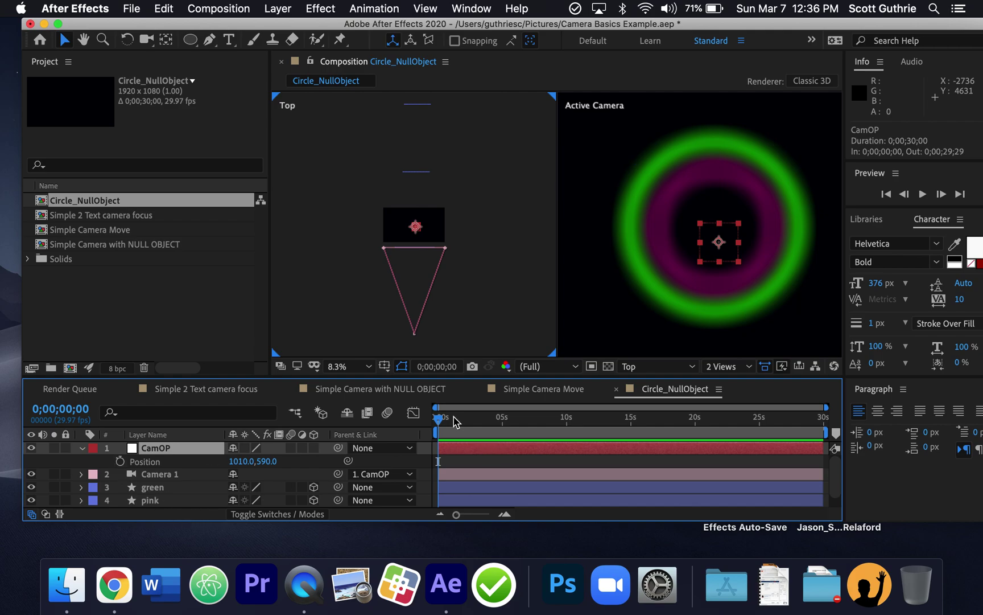
left_click_drag(452, 421, 428, 419)
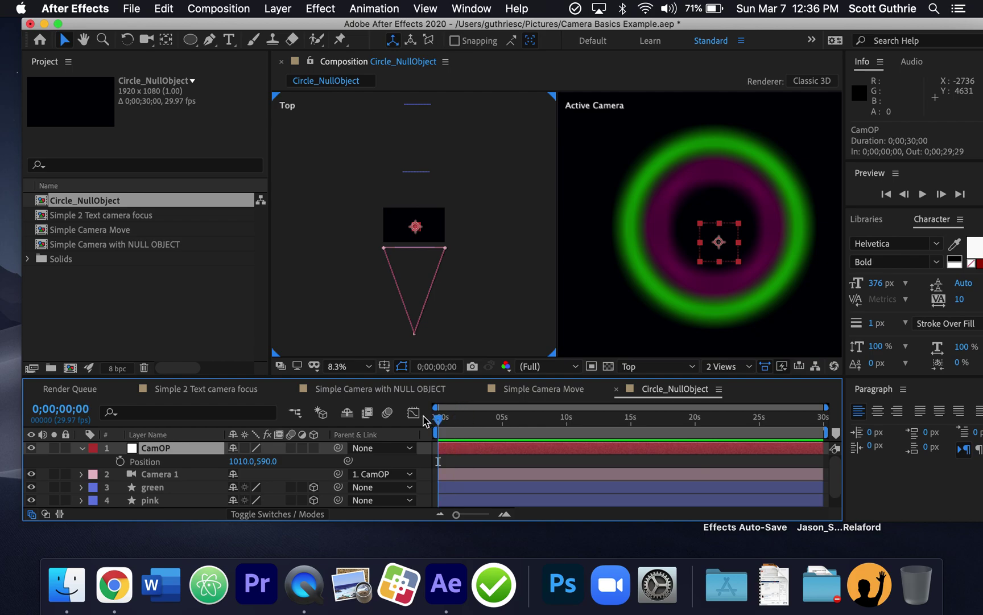
left_click(120, 461)
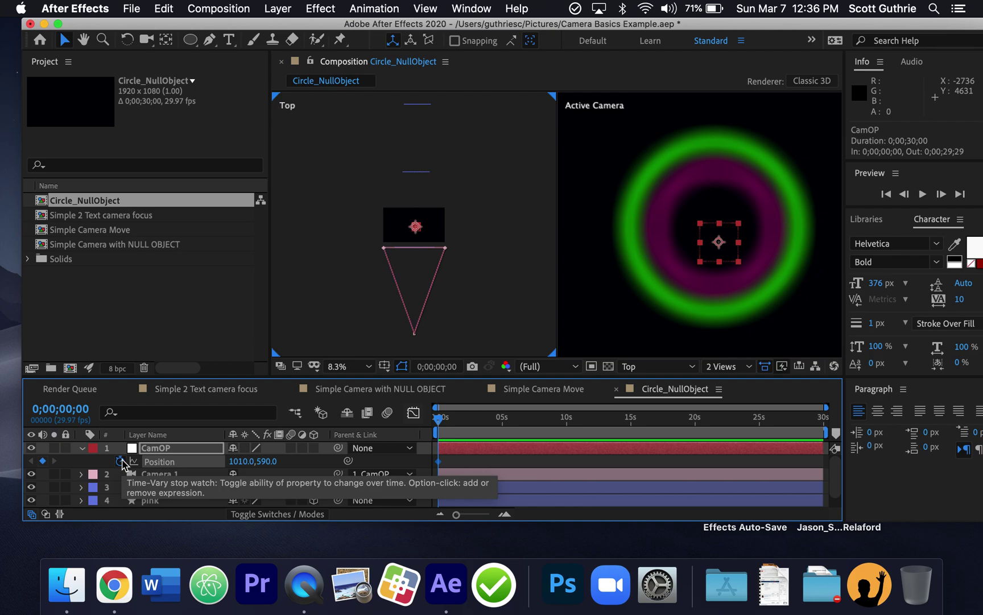
left_click(120, 461)
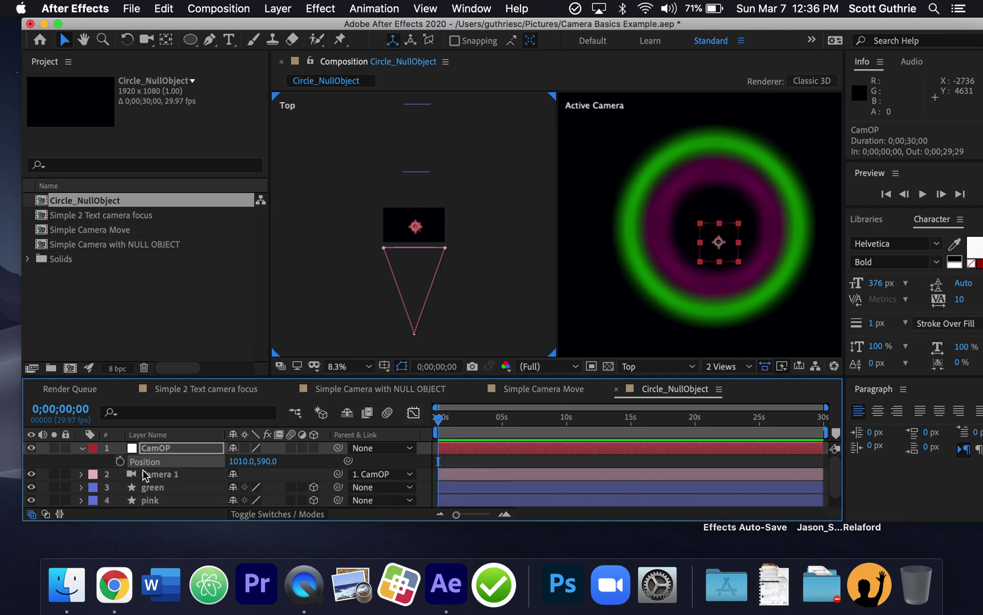
left_click(314, 448)
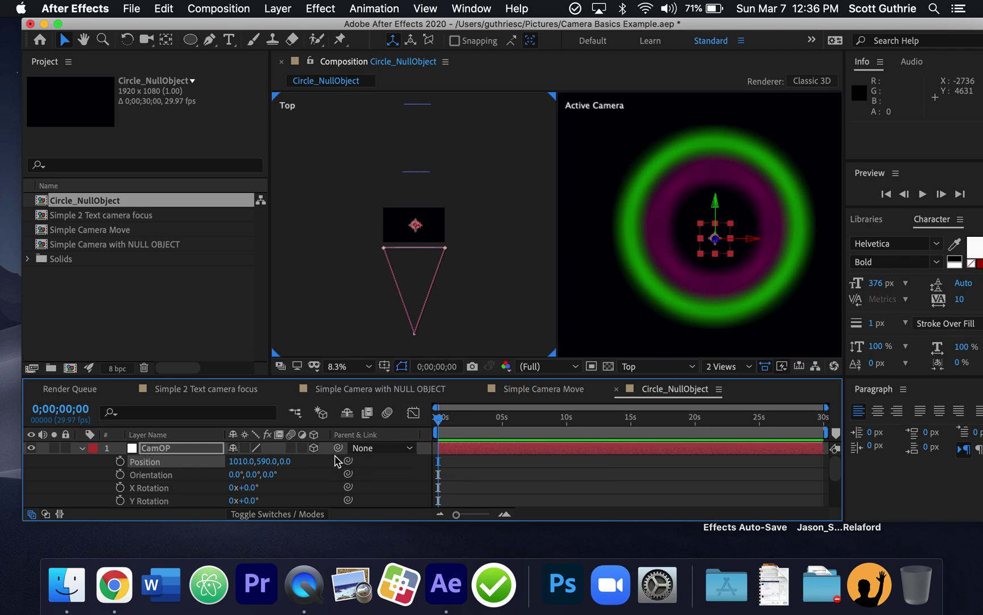
left_click(82, 449)
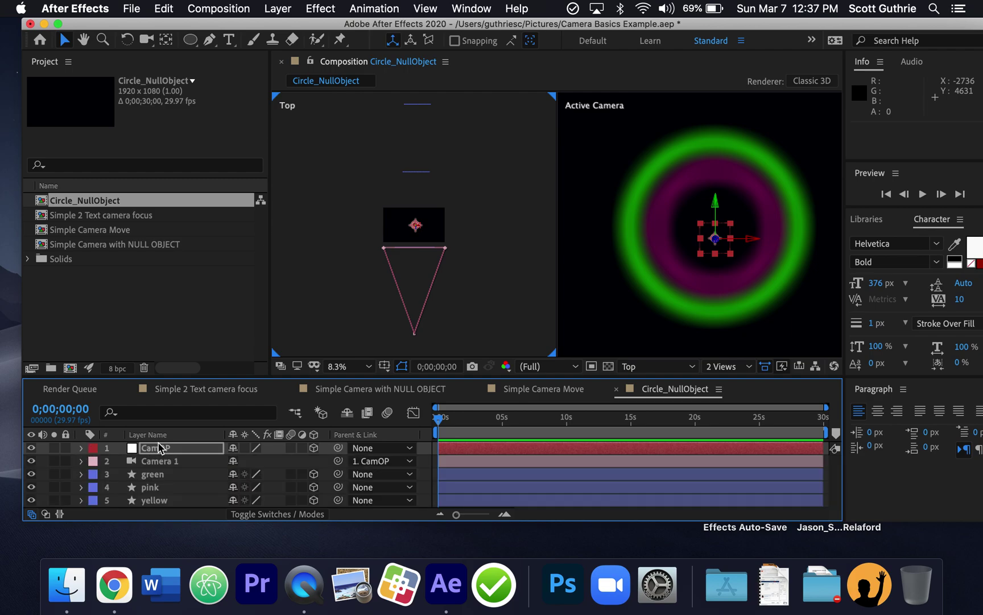
Add CamOP Position keyframes at 0;00;00;00 and 0;00;01;02, both holding 1010, 590, 0
key("p")
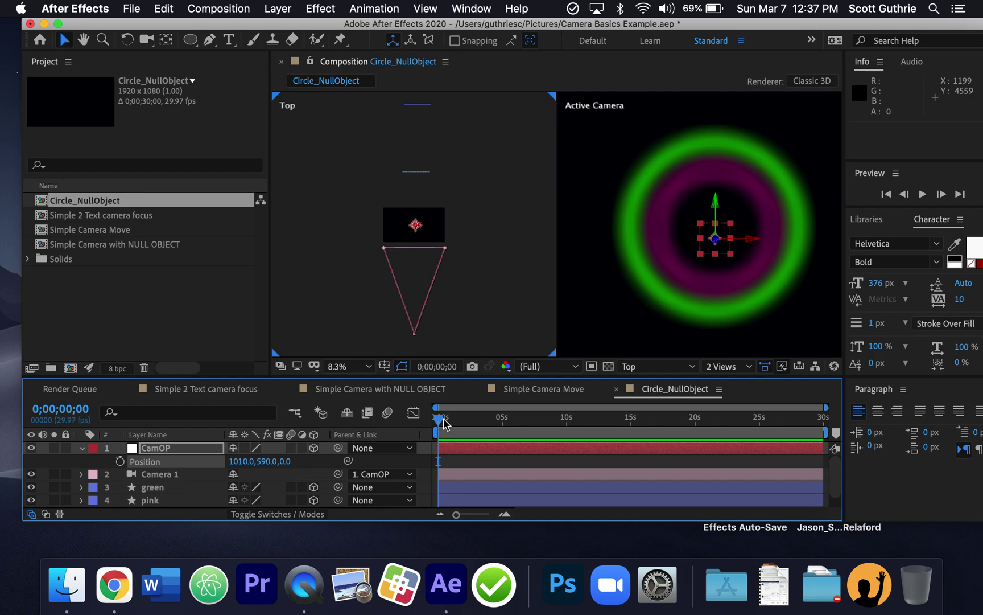
left_click_drag(441, 422, 438, 422)
left_click(120, 460)
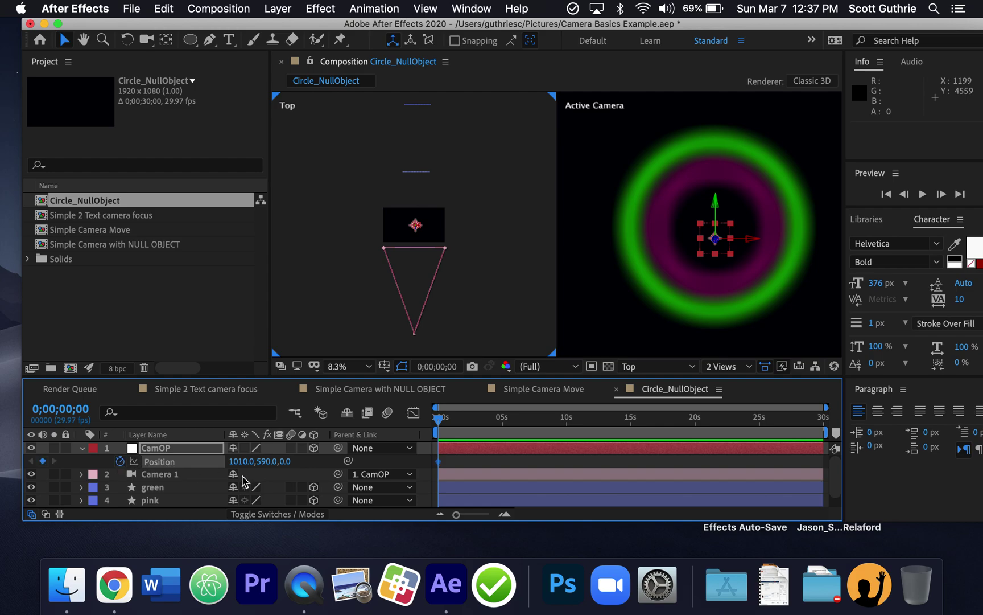
mouse_move(439, 422)
left_mouse_down()
mouse_move(449, 423)
mouse_move(429, 425)
mouse_move(454, 421)
left_mouse_up()
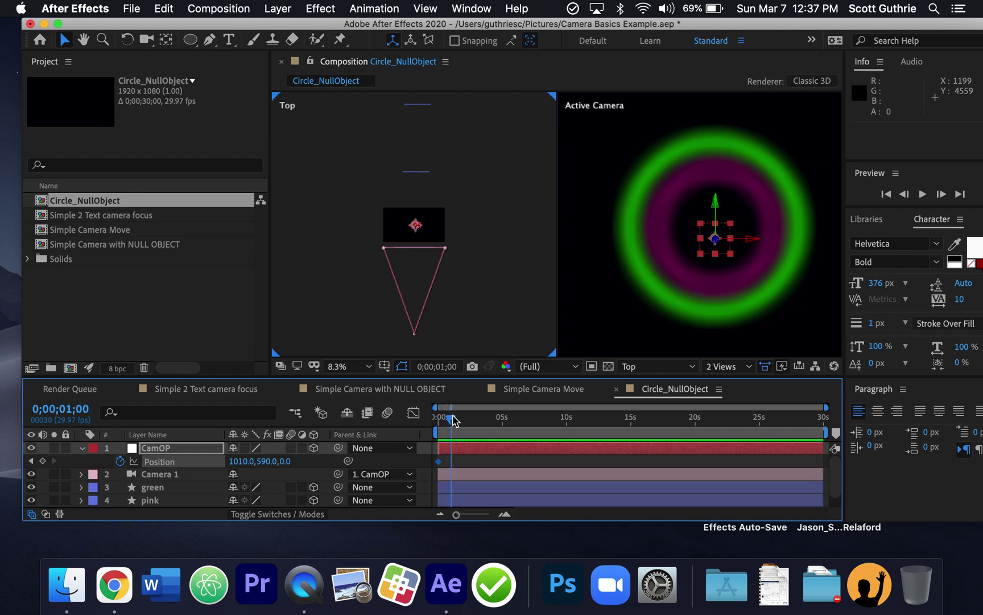
left_click(43, 461)
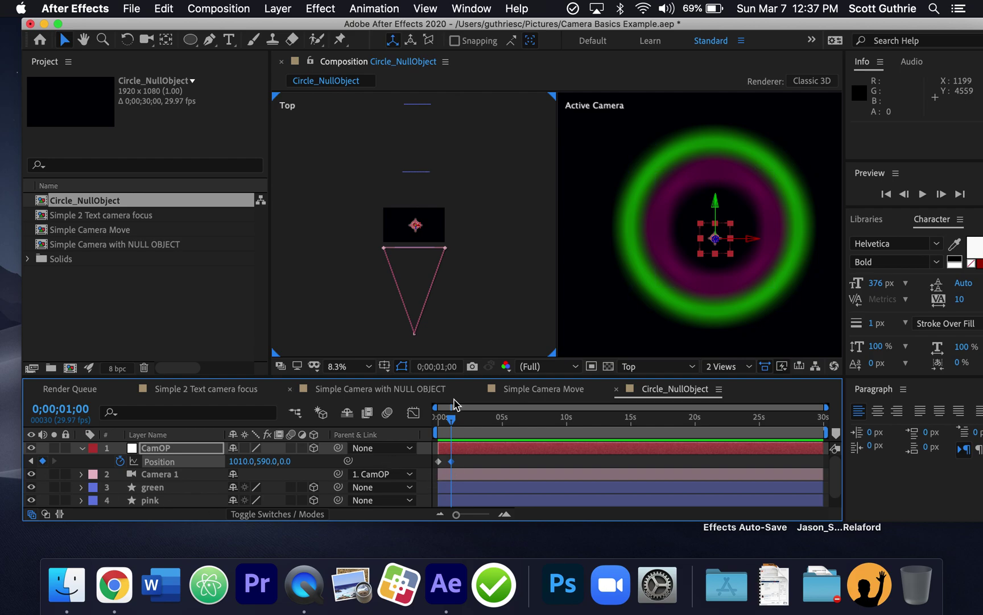
left_click_drag(451, 419, 432, 425)
left_click_drag(451, 462, 470, 462)
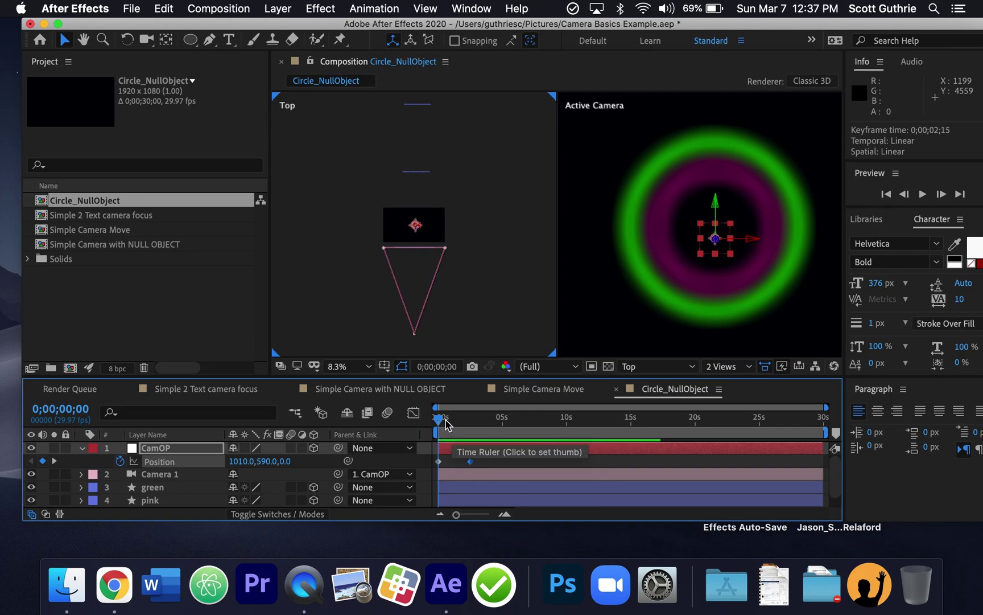
mouse_move(445, 424)
left_mouse_down()
mouse_move(468, 424)
mouse_move(437, 424)
left_mouse_up()
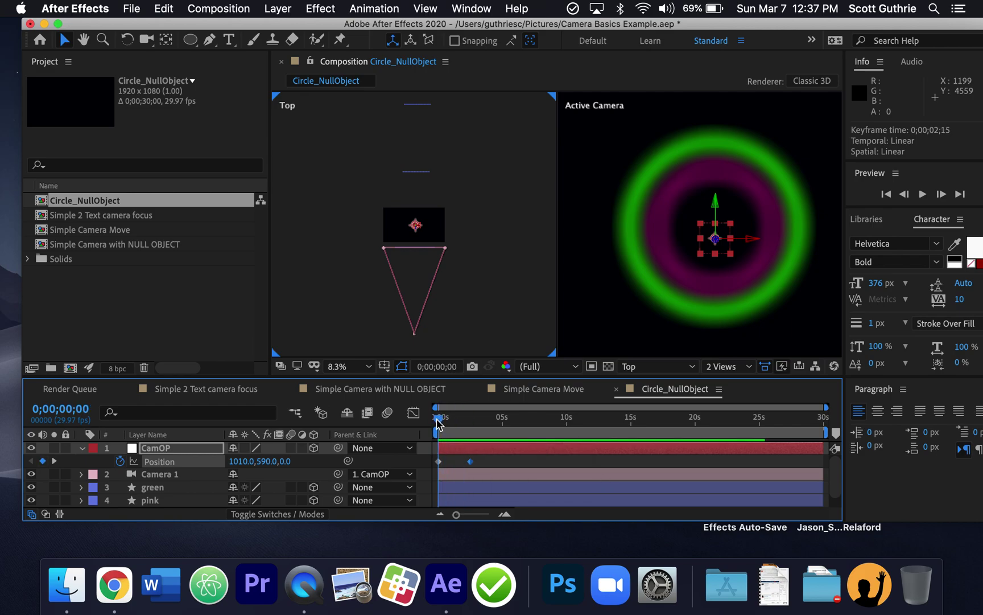
left_click_drag(470, 462, 452, 461)
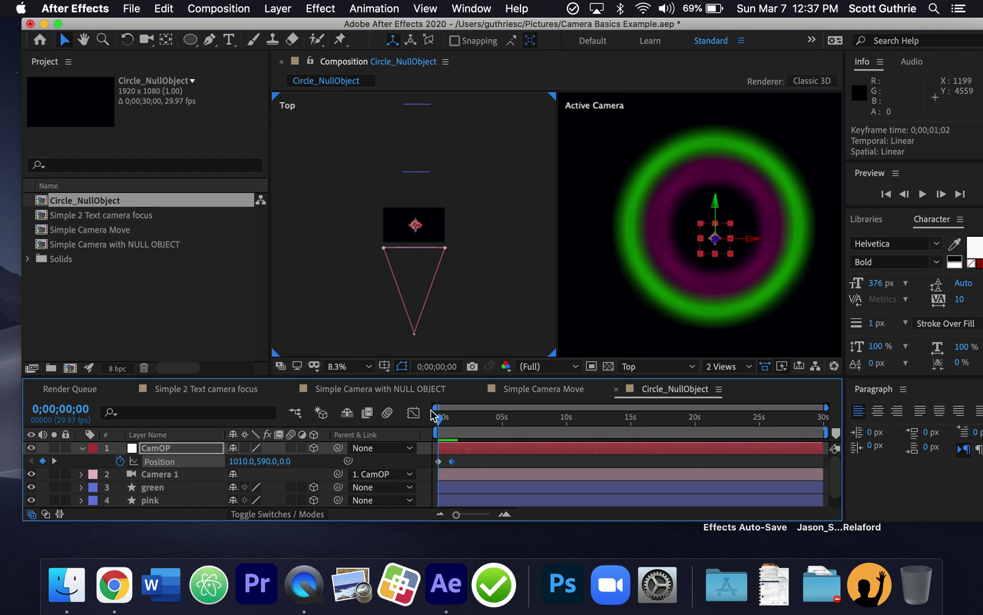
At 0;00;05;10, push CamOP forward along Z to 1346, 590, 1088, creating a third Position keyframe
left_click_drag(438, 420, 507, 423)
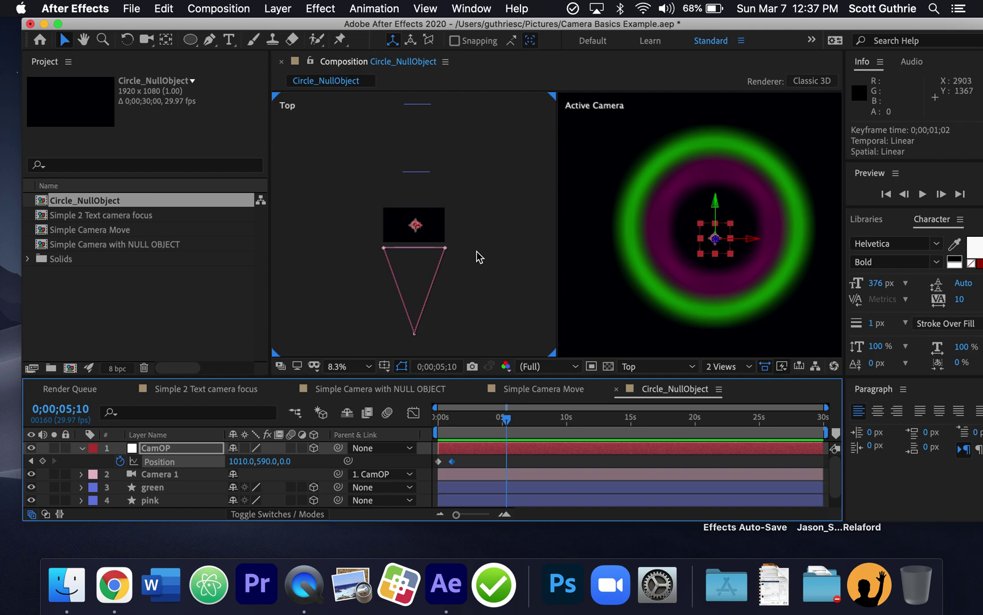
key("period")
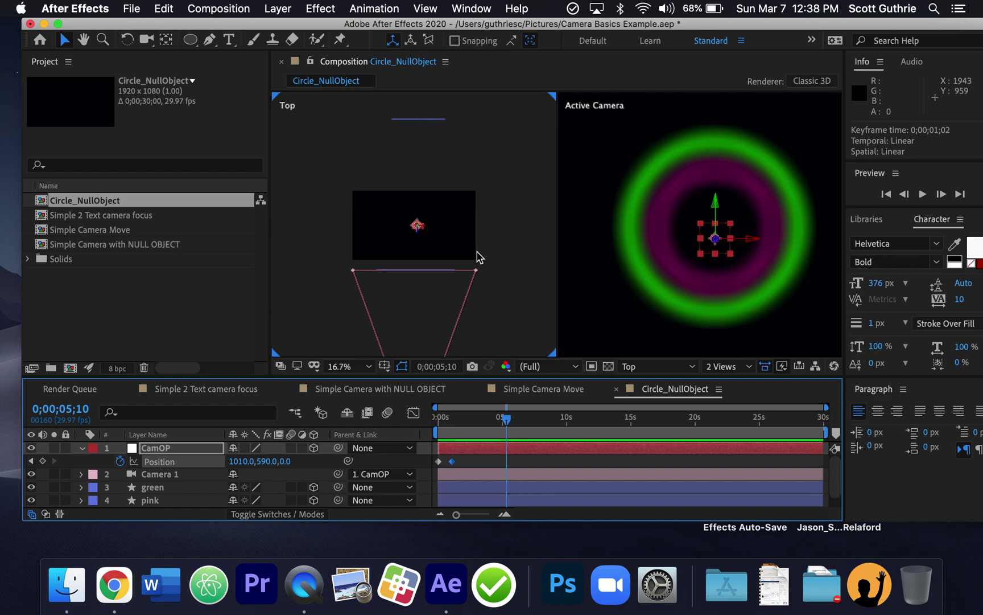
key("comma")
key("comma")
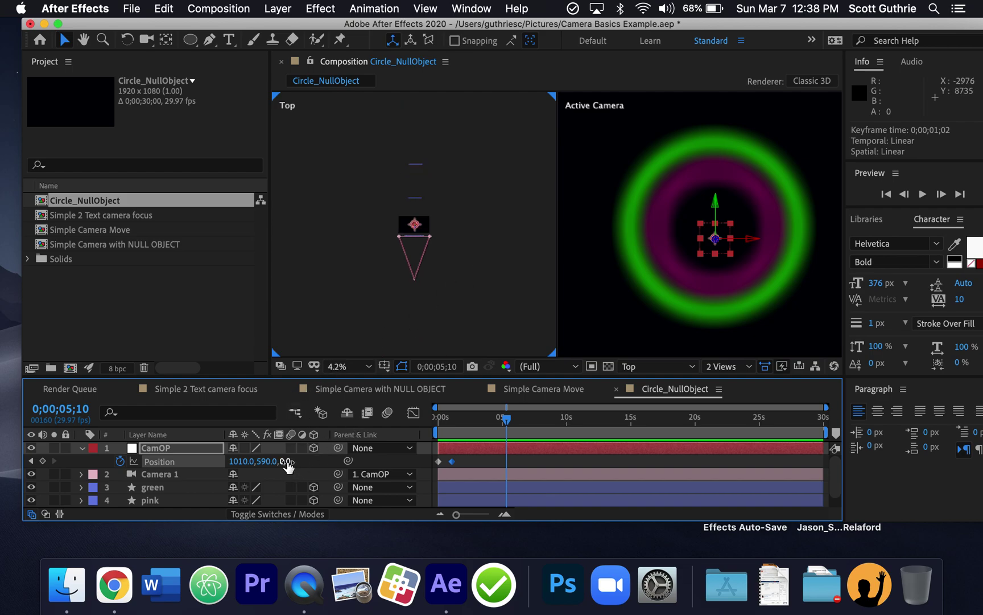
left_click_drag(283, 461, 506, 405)
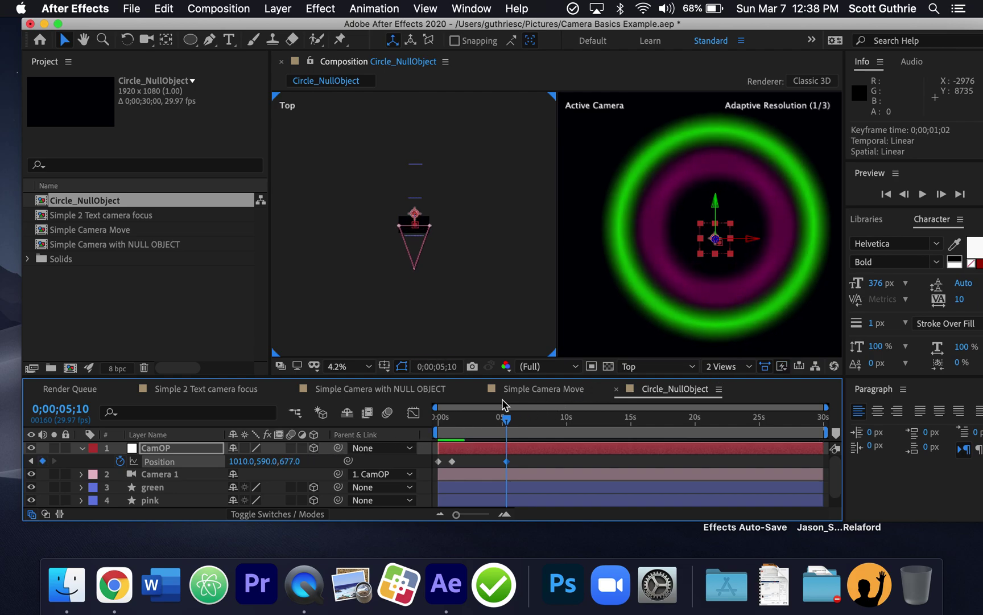
left_click_drag(291, 464, 496, 425)
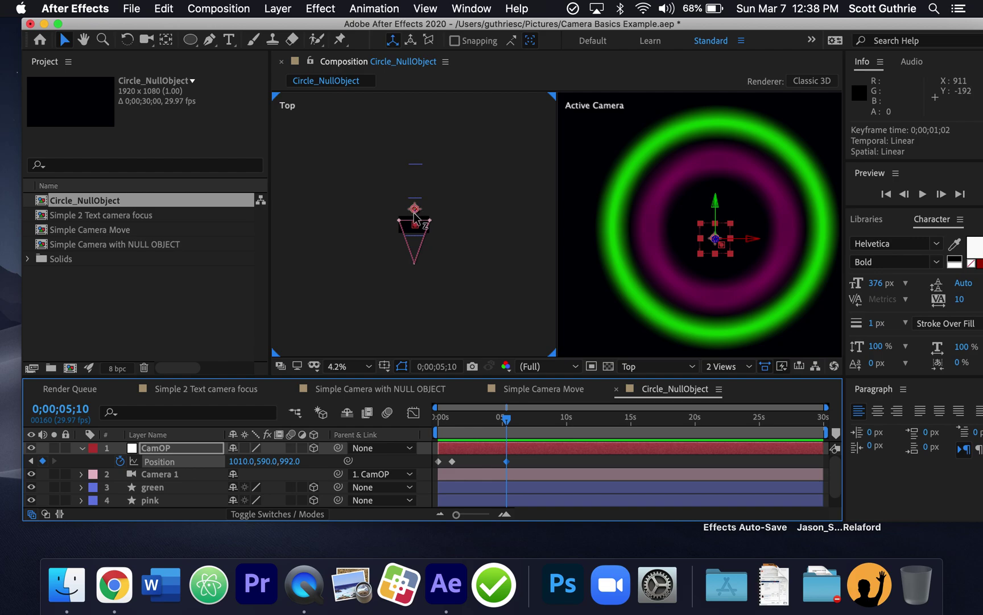
left_click_drag(414, 212, 393, 212)
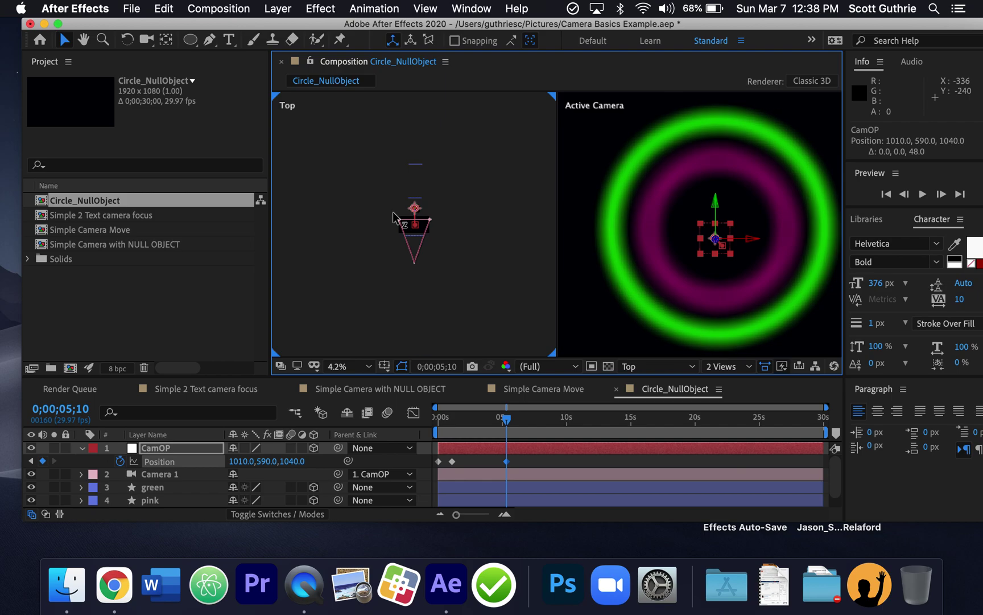
left_click_drag(396, 214, 395, 212)
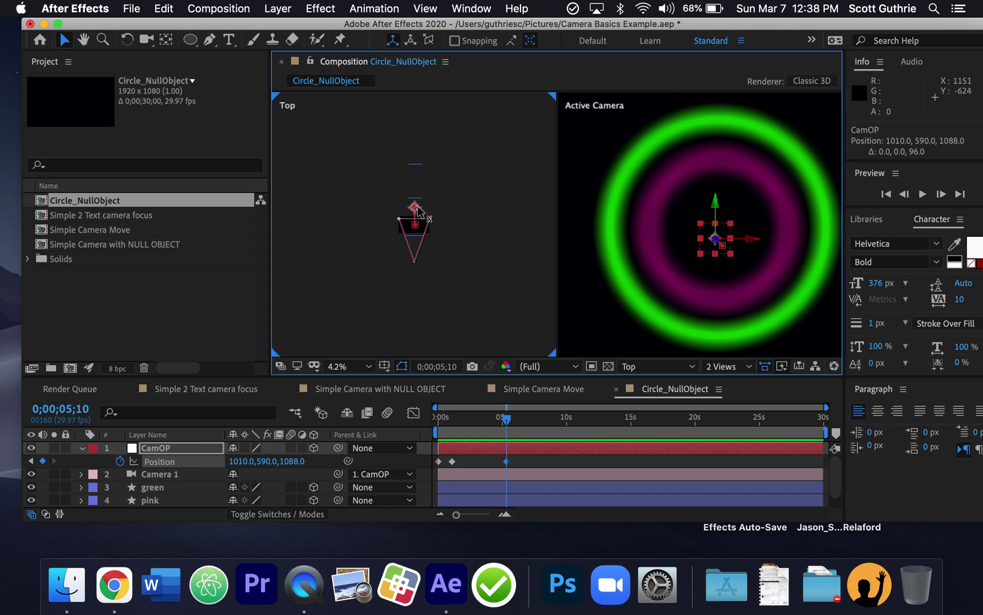
left_click_drag(417, 211, 424, 215)
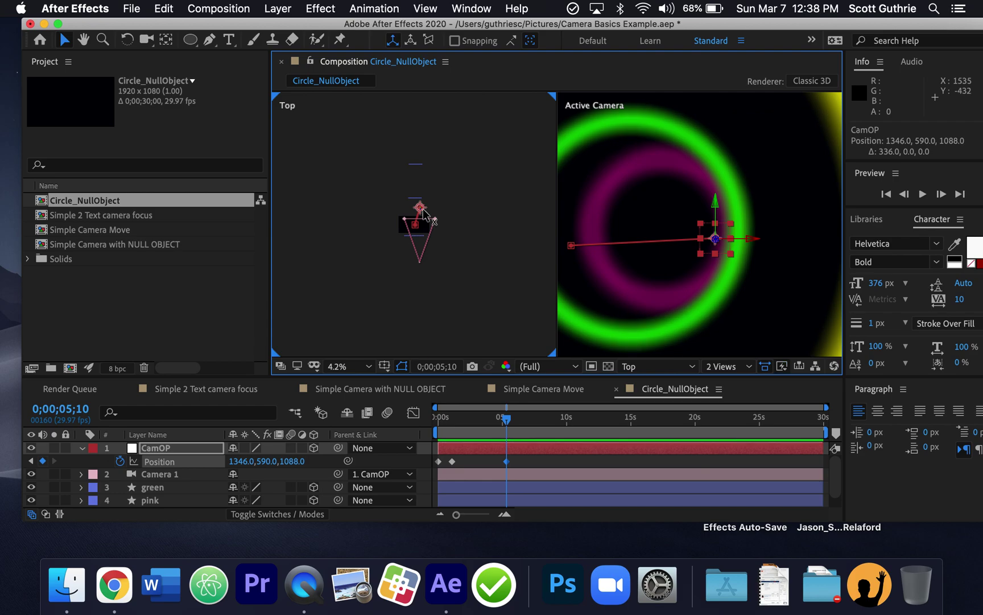
Undo the sideways X move and drag CamOP in the Top view until Position reads 1106, 590, 8240
key("super+z")
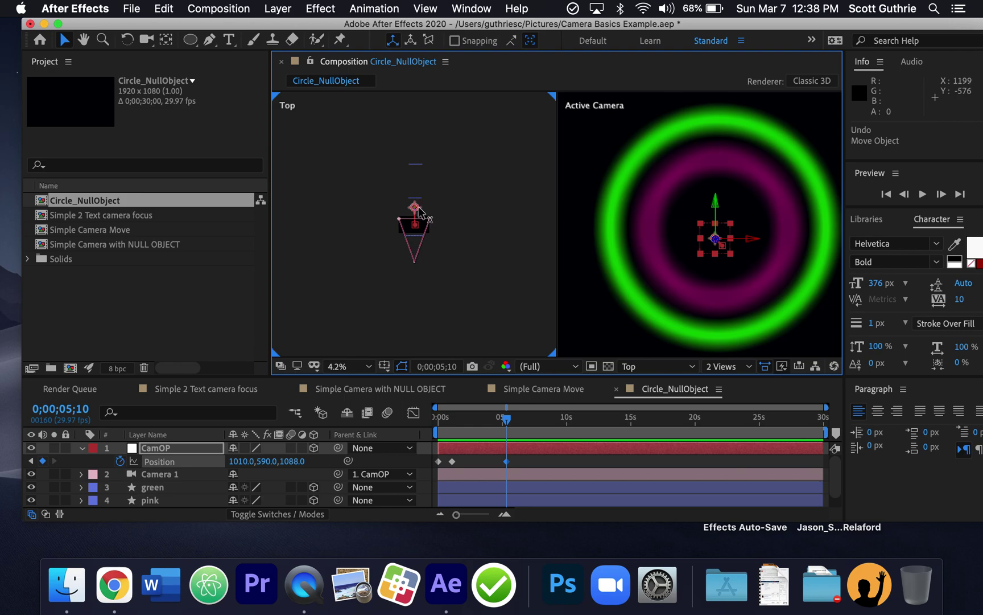
left_click_drag(418, 208, 419, 209)
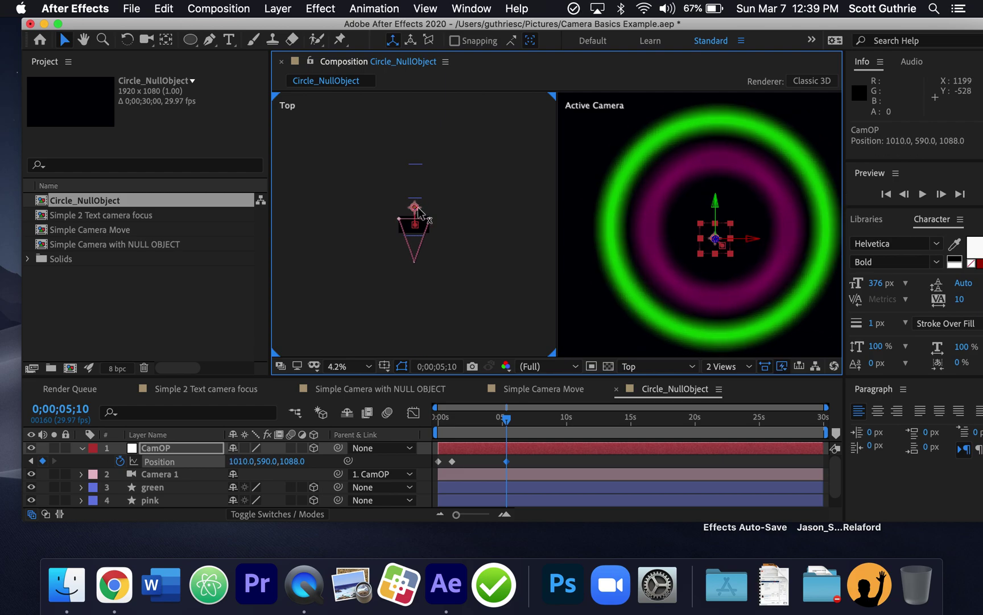
left_click_drag(419, 211, 417, 210)
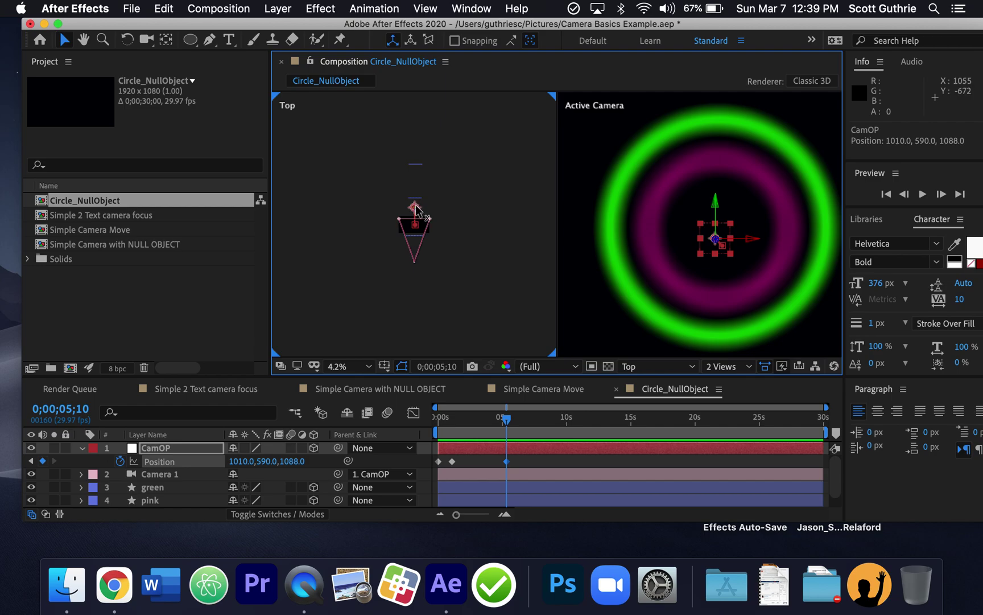
left_click_drag(415, 215, 420, 146)
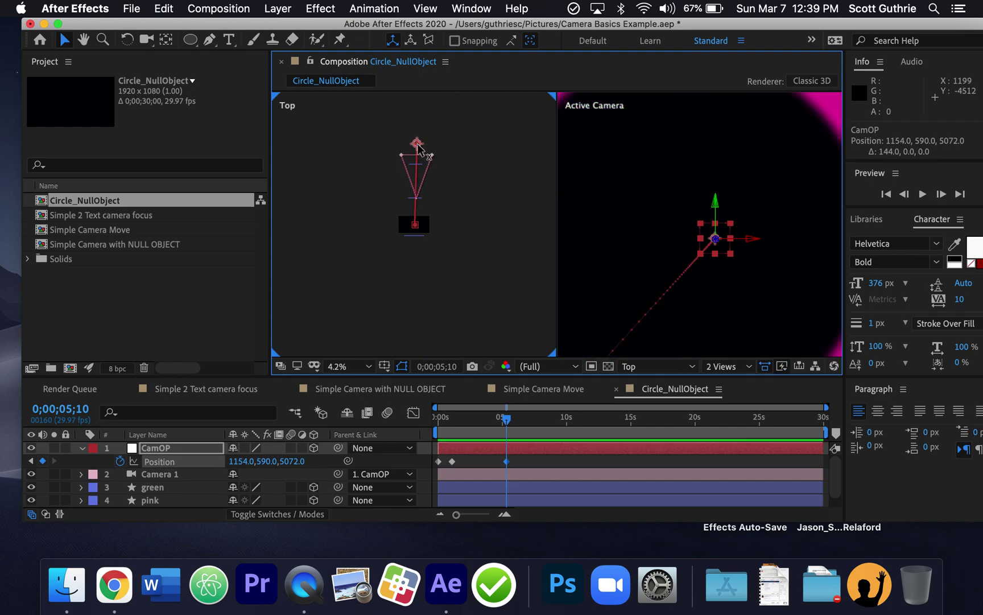
left_click_drag(418, 146, 417, 147)
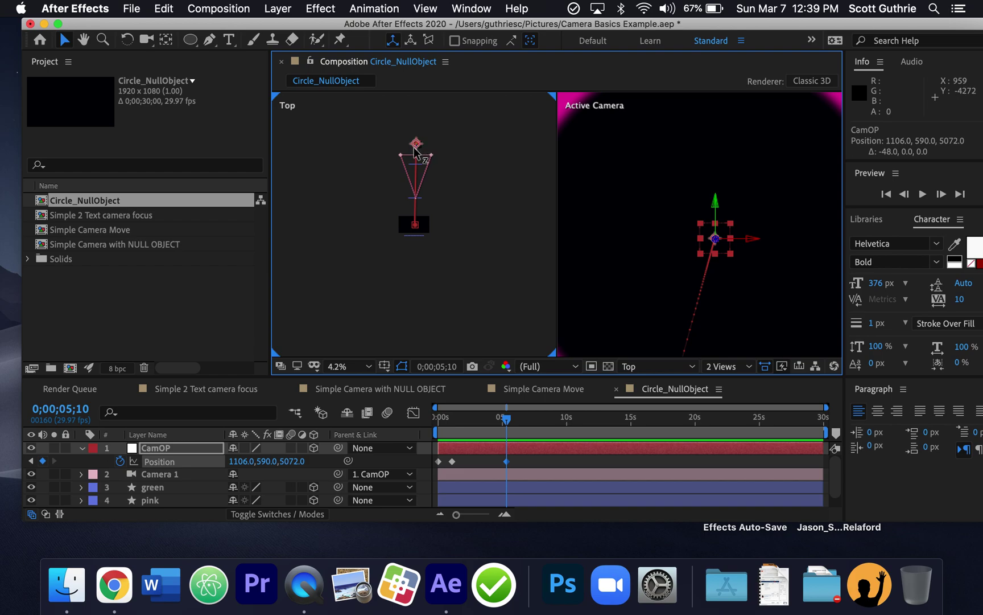
left_click_drag(416, 144, 413, 99)
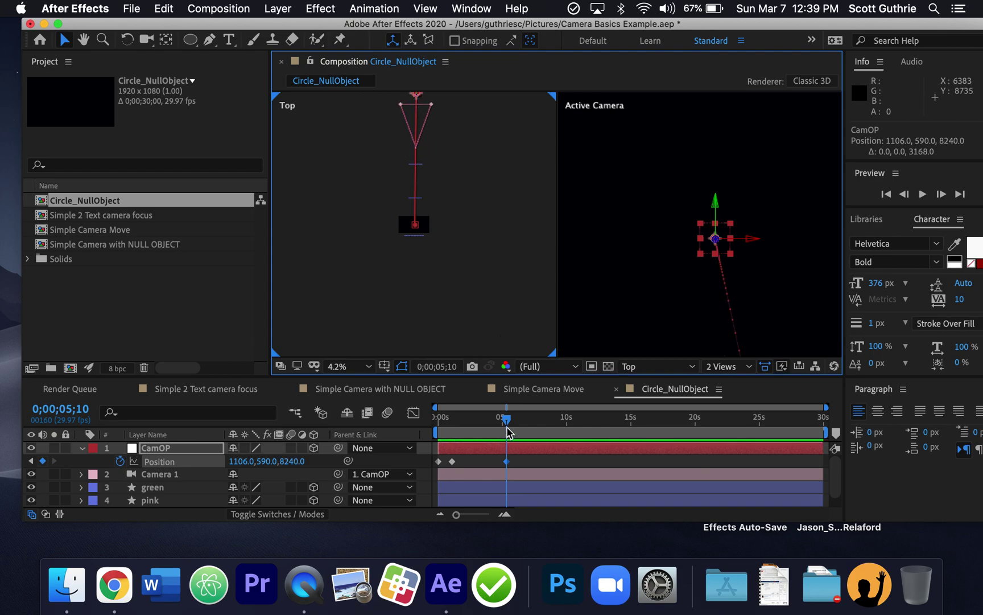
Trim the work area to about 6 seconds and preview the camera fly-through
left_click_drag(825, 434, 382, 443)
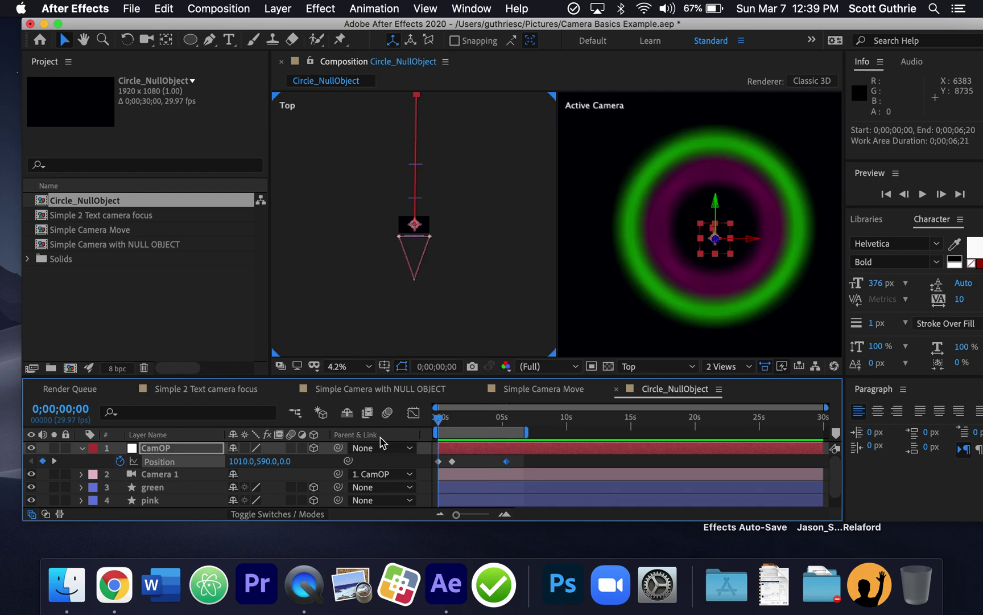
key("space")
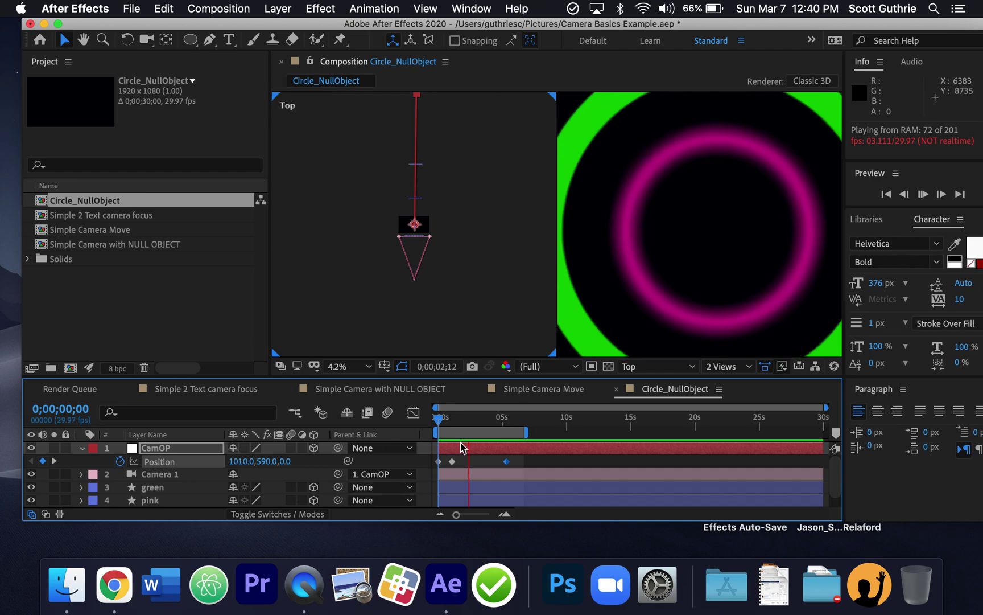
left_click(470, 420)
Return to 0;00;00;00 and select CamOP's first Position keyframe at 1010, 590, 0
left_click_drag(470, 420, 439, 421)
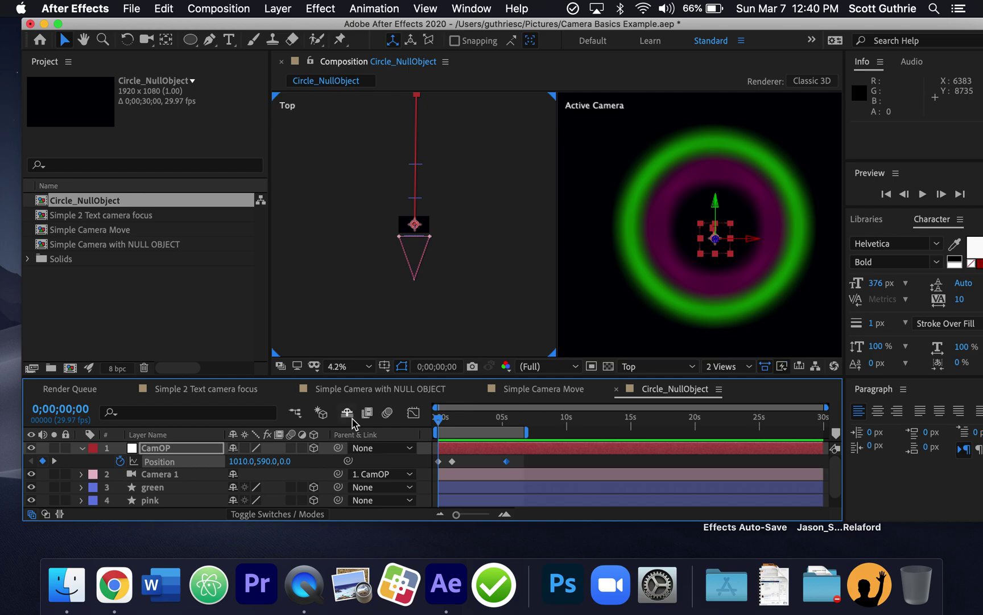
left_click(439, 462)
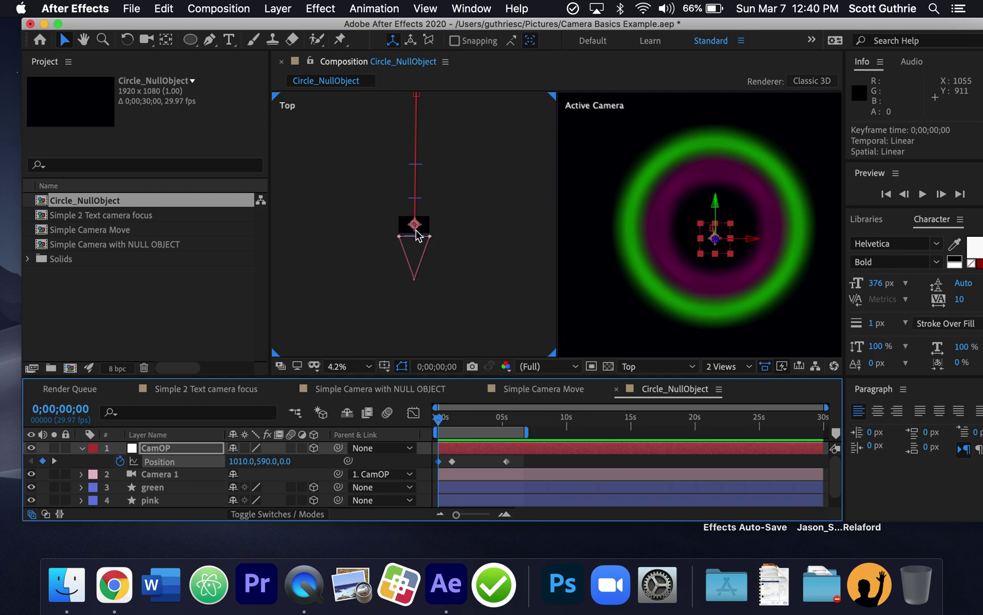
mouse_move(416, 228)
left_mouse_down()
mouse_move(418, 286)
mouse_move(418, 229)
left_mouse_up()
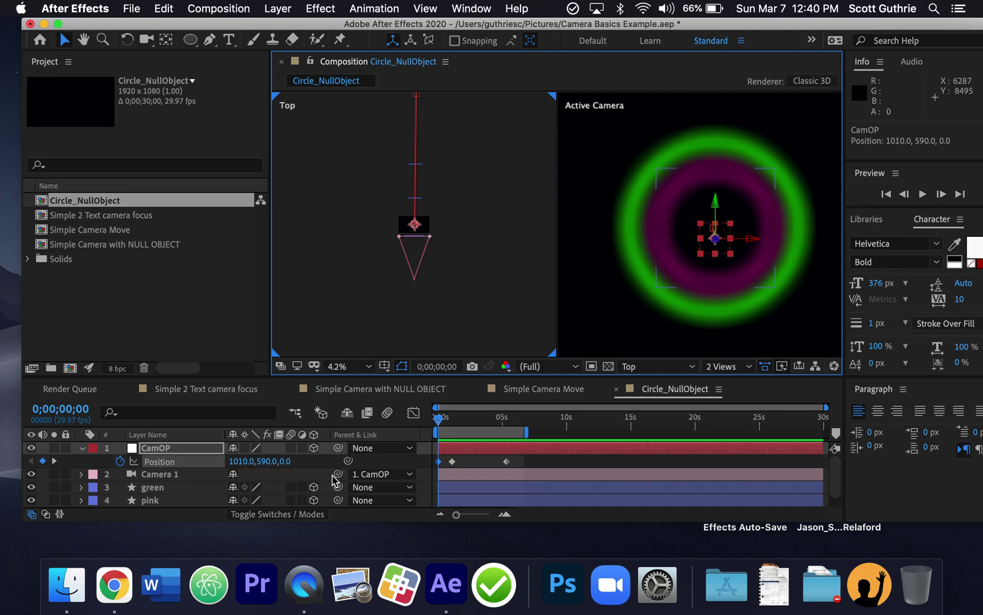
Select the green and yellow ring layers, zoom out to show the full frame, and scrub the opening
left_click(481, 493)
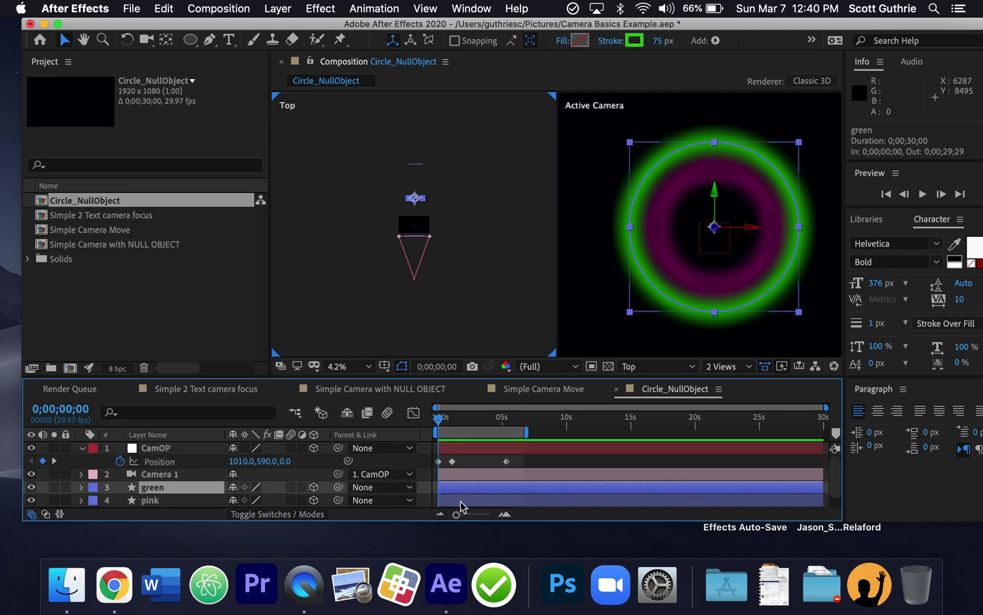
scroll(462, 505, "down", 1)
left_click(462, 501)
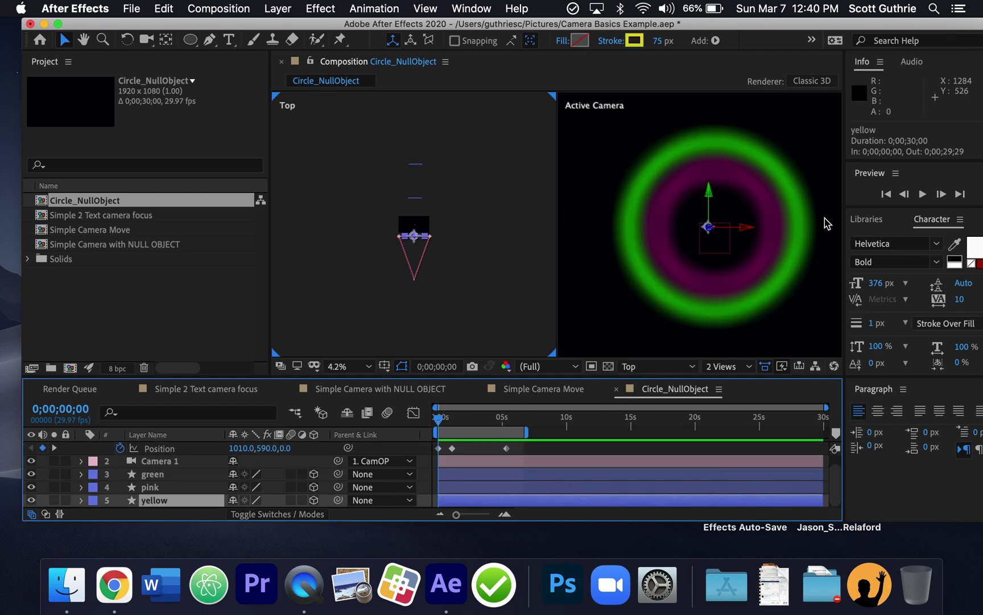
scroll(756, 239, "down", 1)
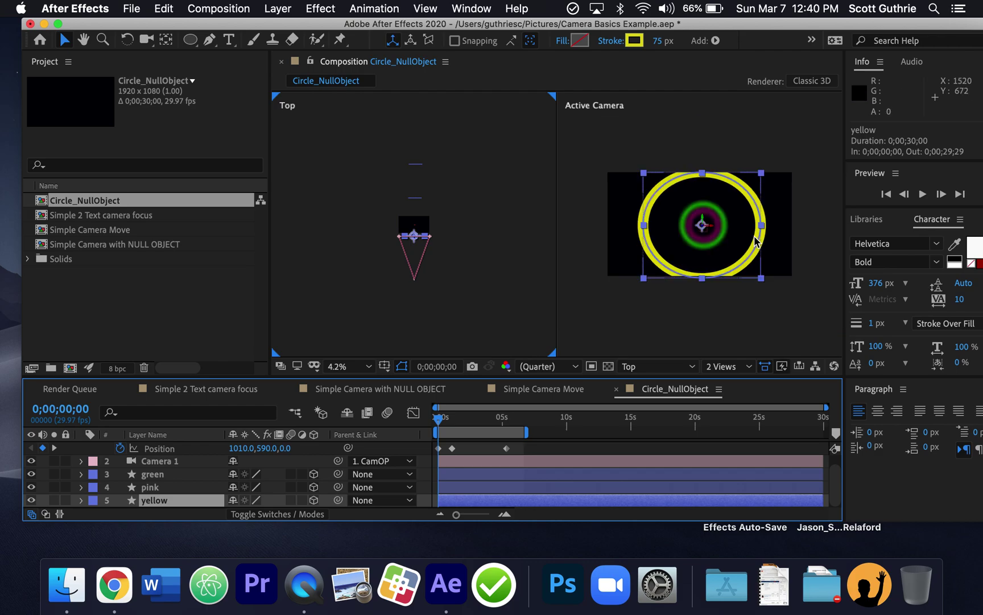
scroll(757, 239, "down", 1)
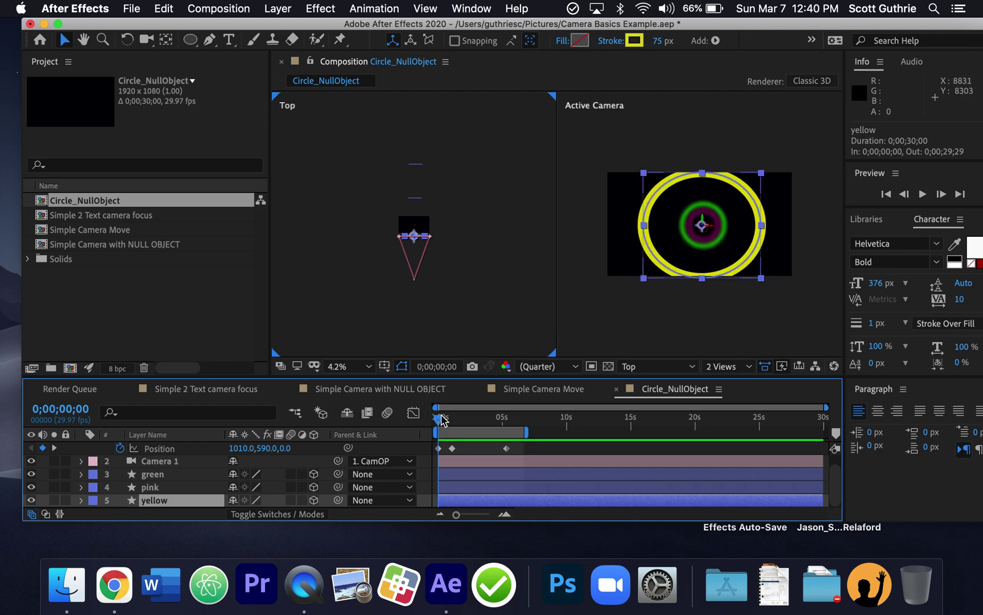
mouse_move(441, 420)
left_mouse_down()
mouse_move(463, 420)
mouse_move(430, 420)
left_mouse_up()
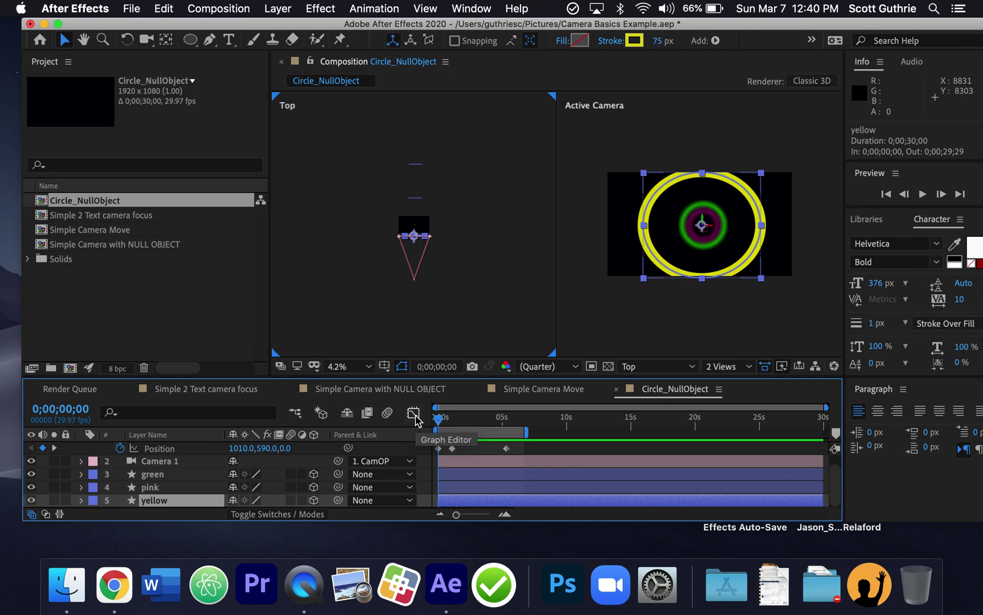
Preview Circle_NullObject as Camera 1 pushes forward through the yellow, green and pink rings
key("space")
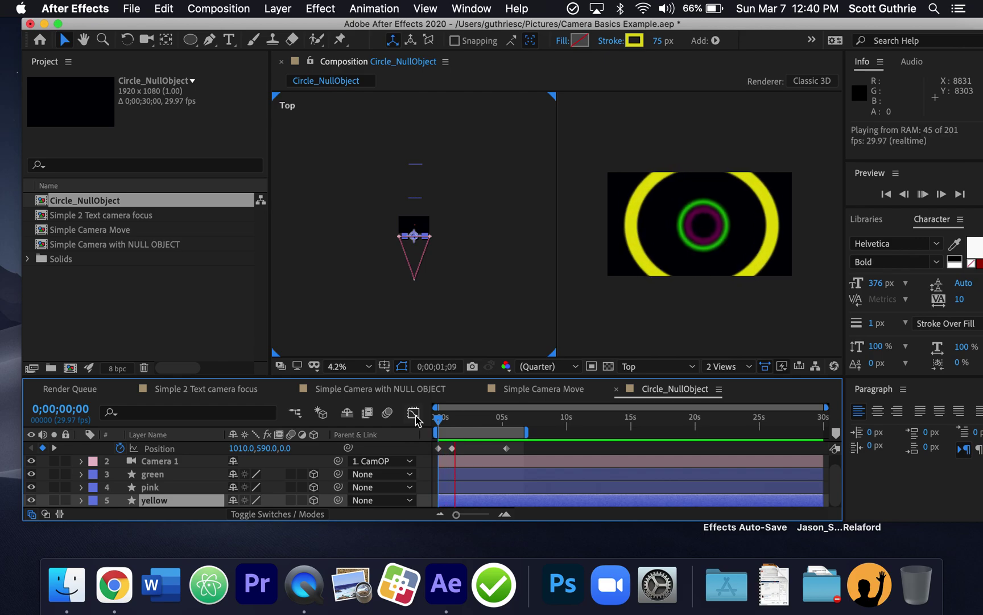